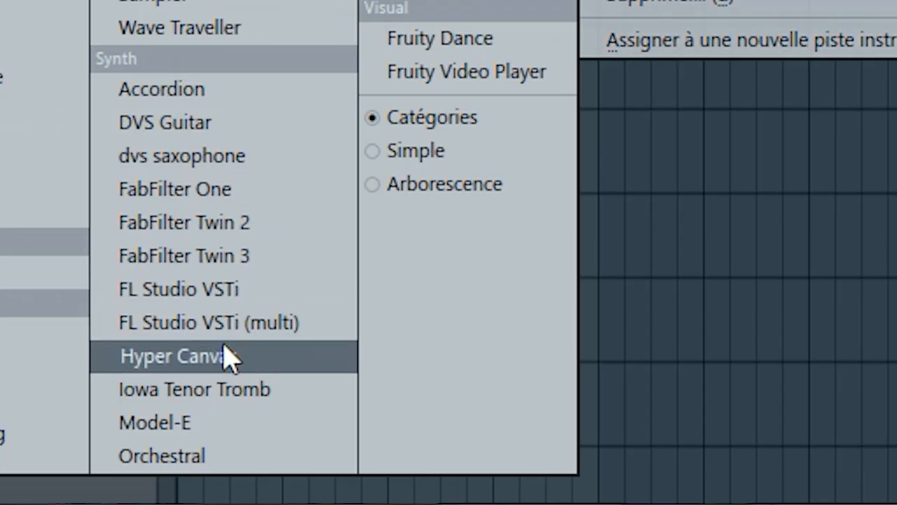
Insert a Hyper Canvas instrument and set the note colour group to MIDI channel 10 in its piano roll
{"action": "left_click", "coordinate": [378, 430]}
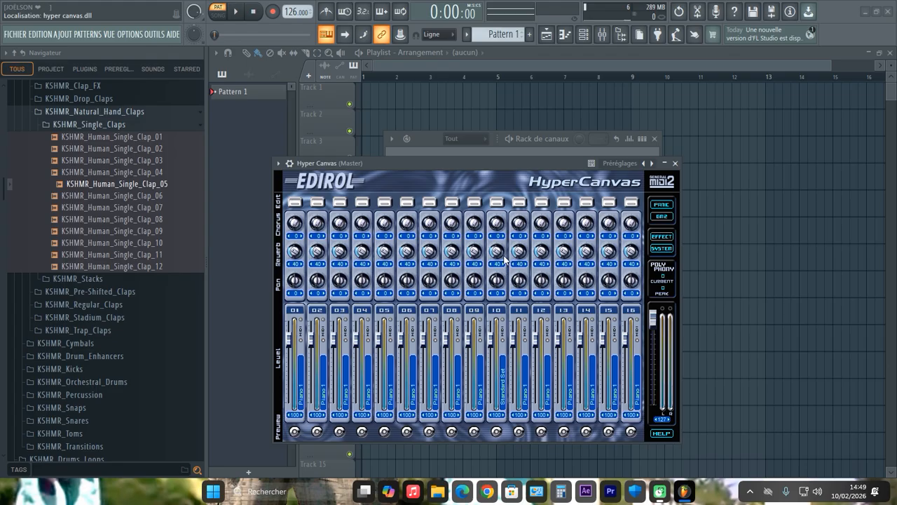
{"action": "key", "text": "F7"}
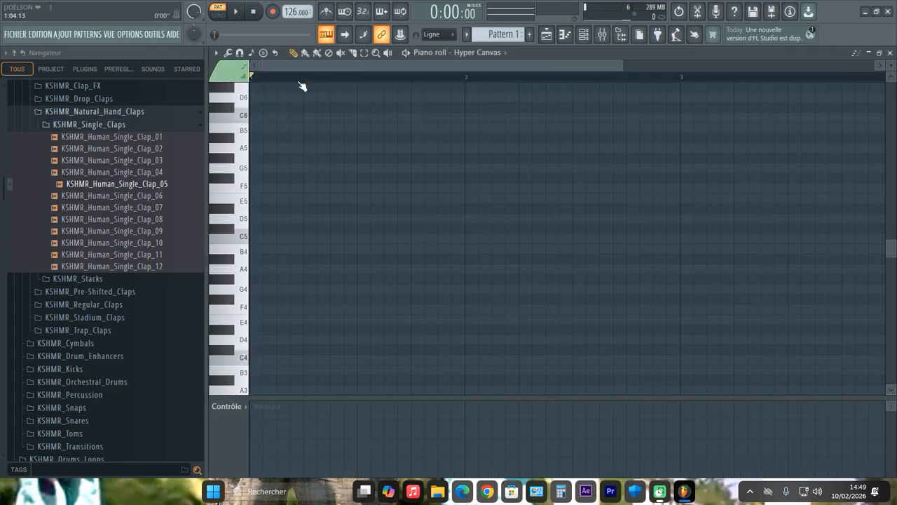
{"action": "left_click", "coordinate": [228, 71]}
{"action": "left_click", "coordinate": [433, 236]}
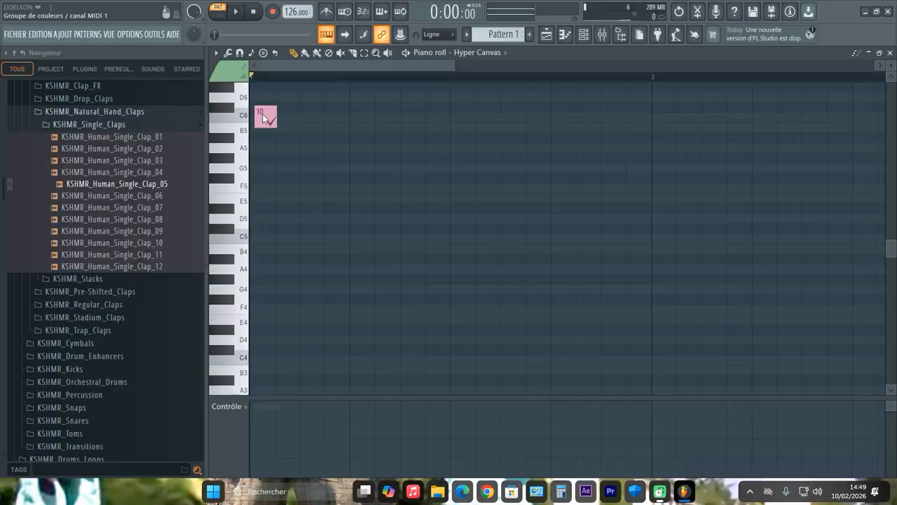
Place a short B2 note on each of the four beats of bar 1
{"action": "scroll", "coordinate": [298, 234], "scroll_direction": "down", "scroll_amount": 5}
{"action": "left_click", "coordinate": [253, 309]}
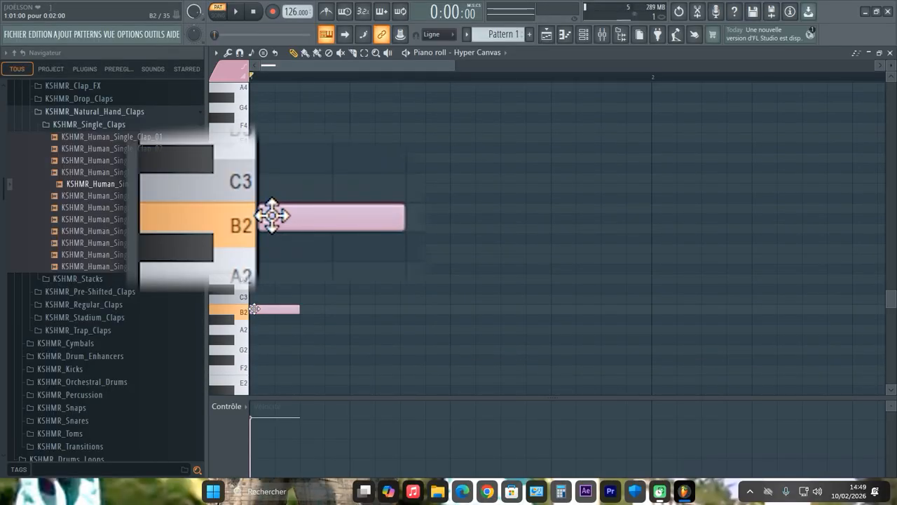
{"action": "left_click", "coordinate": [298, 310]}
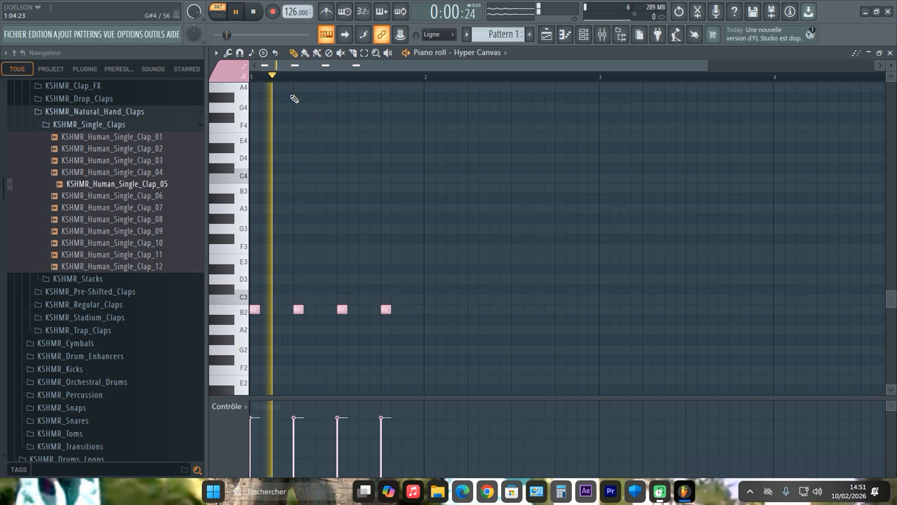
Add a C#3 note on beat 3 and G#3 notes on all four beats of bar 1
{"action": "scroll", "coordinate": [344, 189], "scroll_direction": "up", "scroll_amount": 2}
{"action": "key", "text": "space"}
{"action": "left_click", "coordinate": [393, 288]}
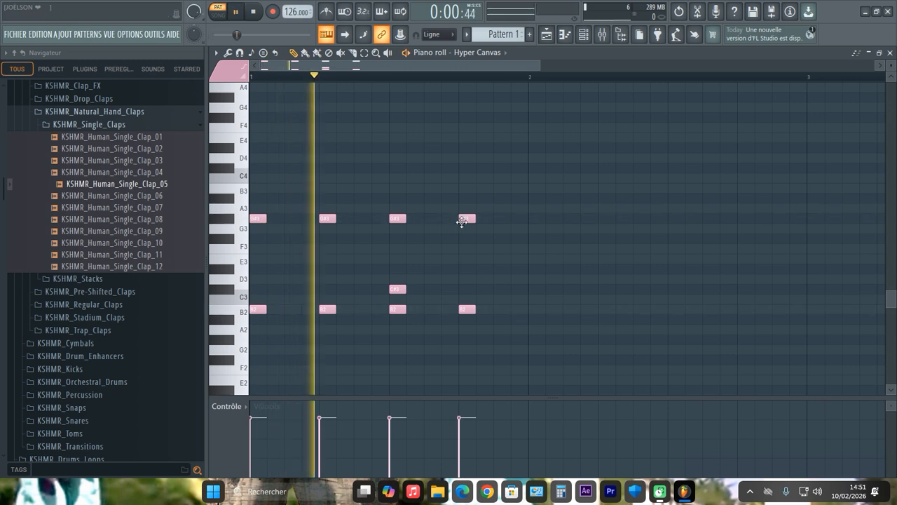
Add an F#3 note in the gap after each beat of bar 1 and lengthen the last one to the bar's end
{"action": "key", "text": "space"}
{"action": "left_click", "coordinate": [298, 239]}
{"action": "left_click_drag", "start_coordinate": [297, 241], "coordinate": [294, 241]}
{"action": "key", "text": "space"}
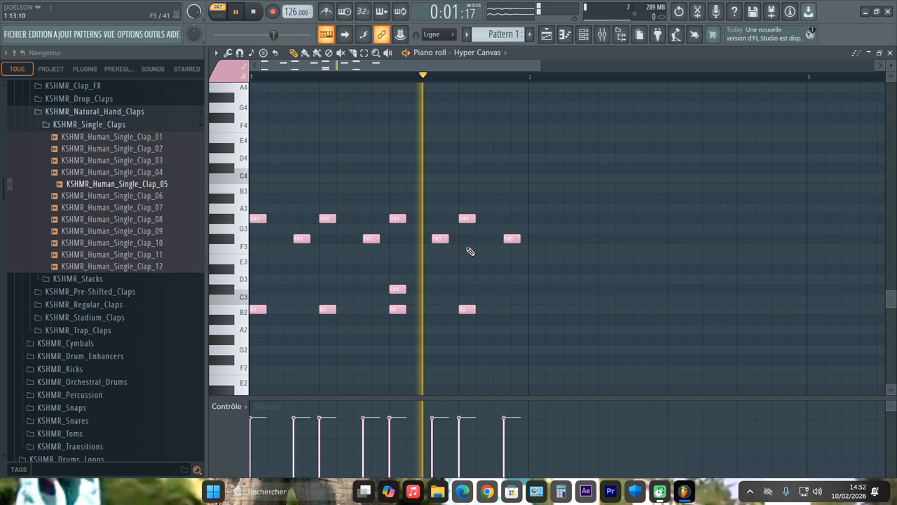
{"action": "left_click_drag", "start_coordinate": [519, 239], "coordinate": [528, 241]}
Duplicate the one-bar percussion pattern to fill eight bars and add a fill of short F5 notes at the end of bar 8
{"action": "key", "text": "ctrl+b"}
{"action": "key", "text": "ctrl+b"}
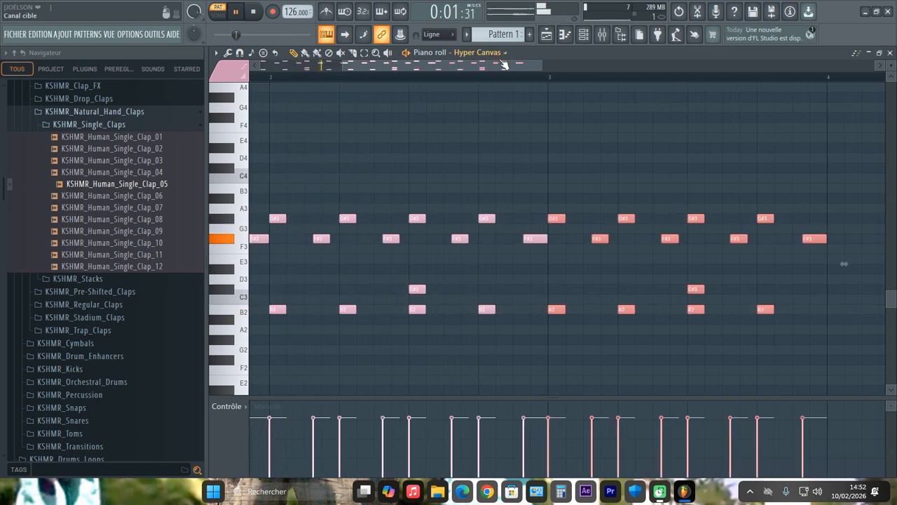
{"action": "scroll", "coordinate": [504, 79], "scroll_direction": "down", "scroll_amount": 5}
{"action": "key", "text": "ctrl+b"}
{"action": "key", "text": "ctrl+b"}
{"action": "key", "text": "ctrl+b"}
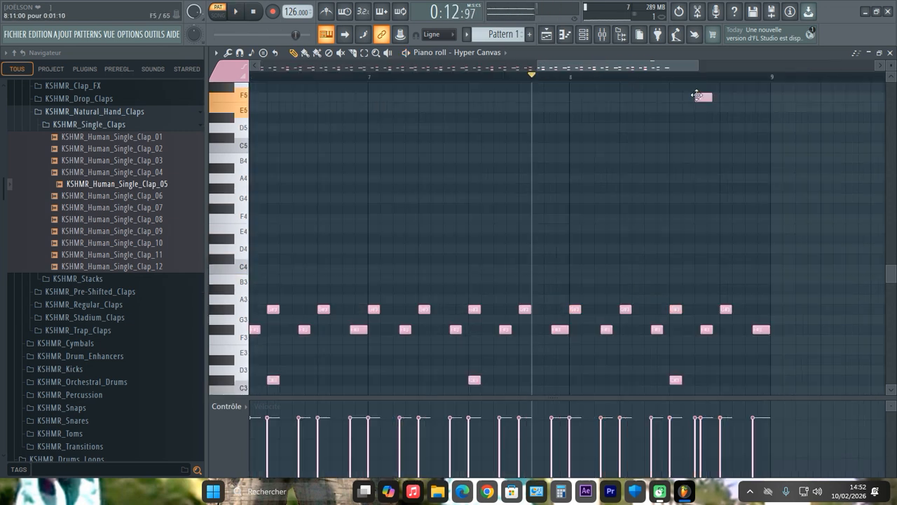
{"action": "left_click_drag", "start_coordinate": [697, 91], "coordinate": [685, 91]}
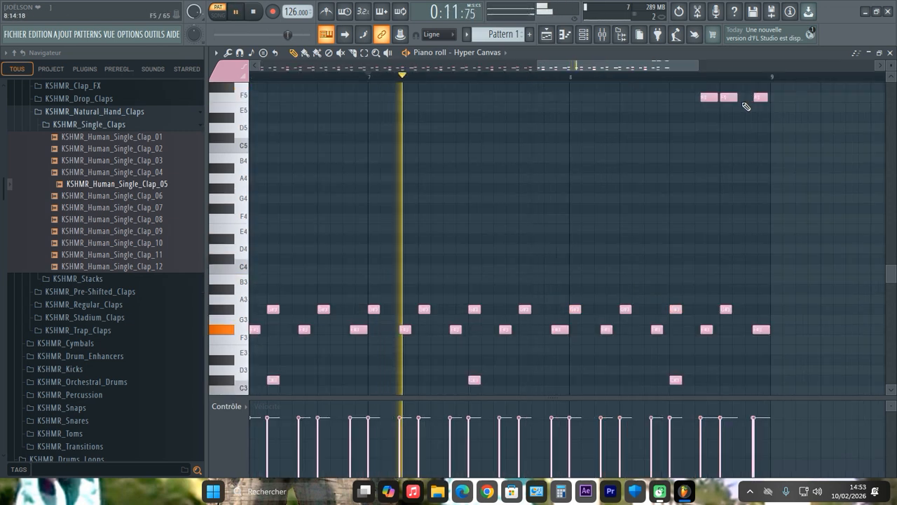
{"action": "left_click_drag", "start_coordinate": [747, 102], "coordinate": [734, 101]}
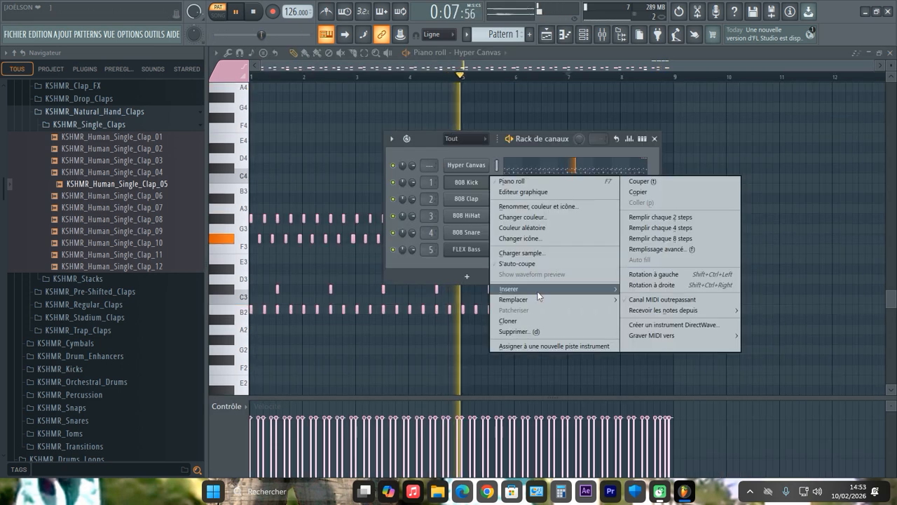
Insert a BooBass instrument below the Hyper Canvas channel and close its plugin window
{"action": "mouse_move", "coordinate": [530, 291]}
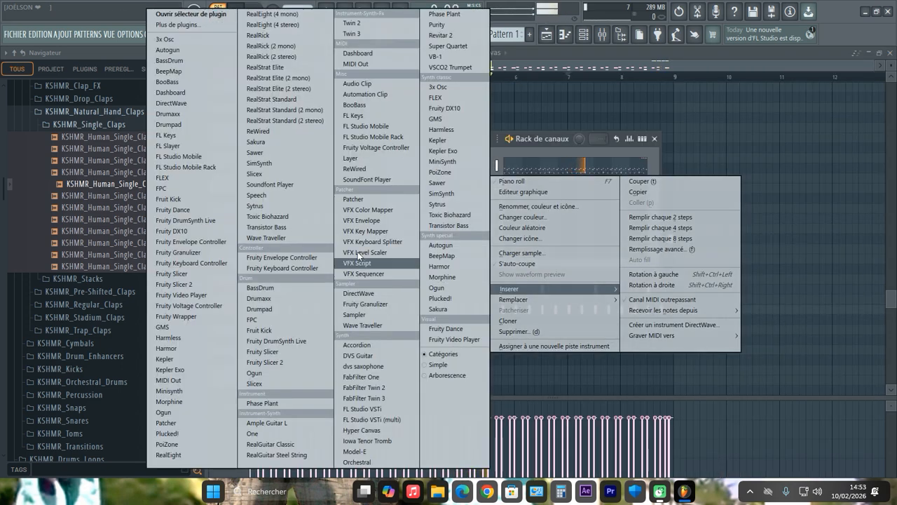
{"action": "left_click", "coordinate": [346, 107]}
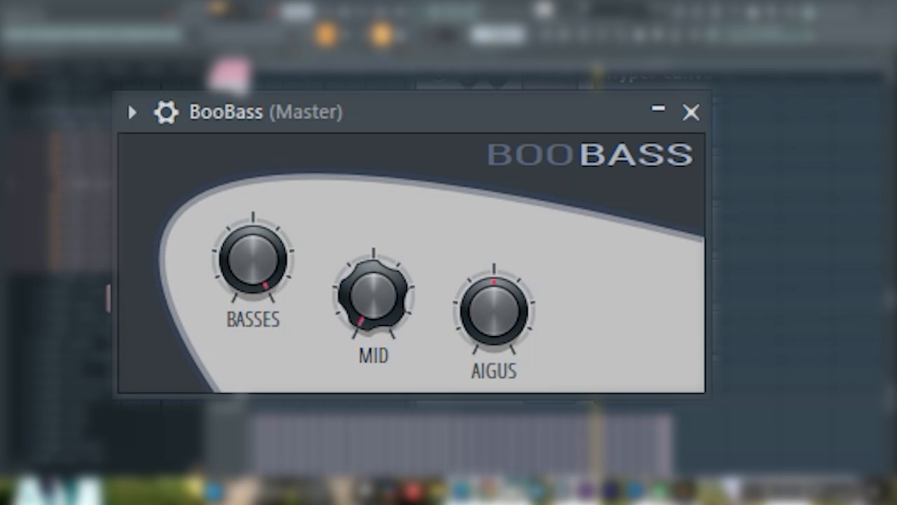
{"action": "left_click", "coordinate": [692, 113]}
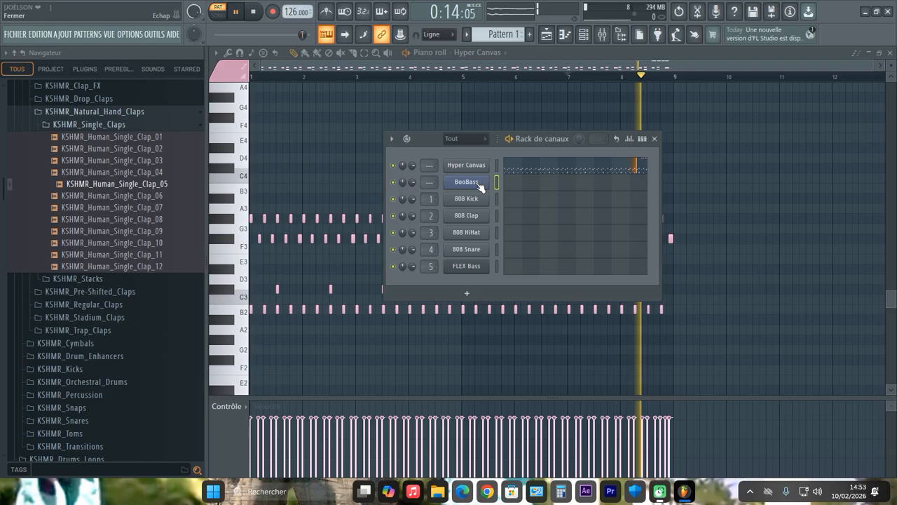
Draw one-bar notes in the BooBass piano roll: A5 in bar 1, D5 in bar 2 and A5 in bar 3
{"action": "left_click", "coordinate": [519, 183]}
{"action": "key", "text": "space"}
{"action": "left_click", "coordinate": [263, 179]}
{"action": "left_click", "coordinate": [265, 180]}
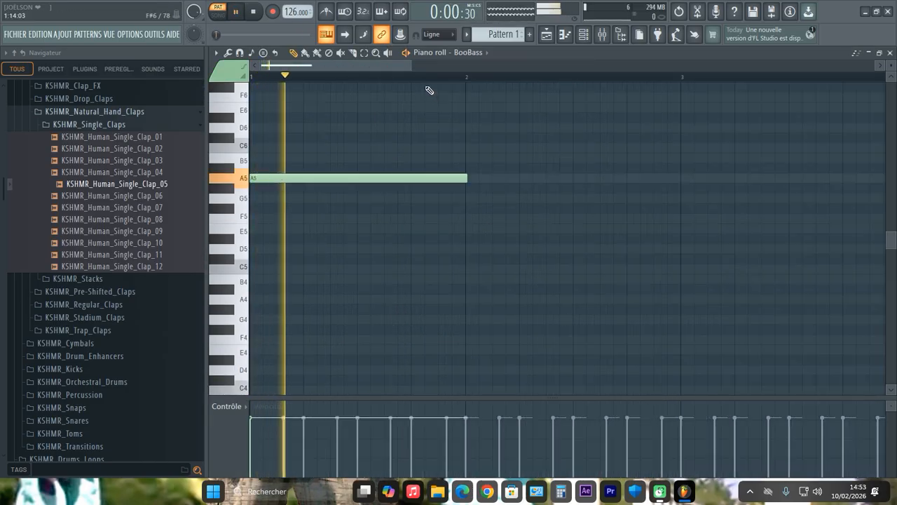
{"action": "left_click", "coordinate": [368, 248]}
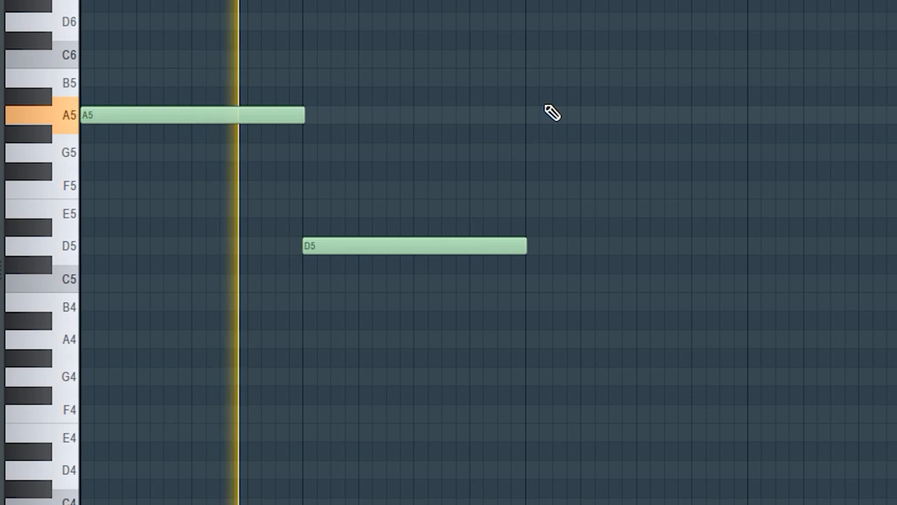
{"action": "left_click", "coordinate": [527, 116]}
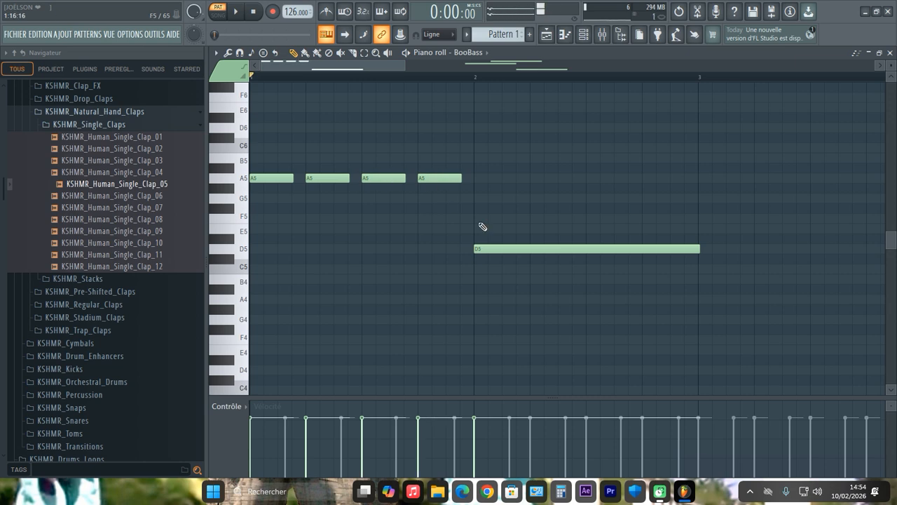
Split the bar 2 D5 note into four beats and shorten all A5 and D5 notes in bars 1 and 2
{"action": "key", "text": "space"}
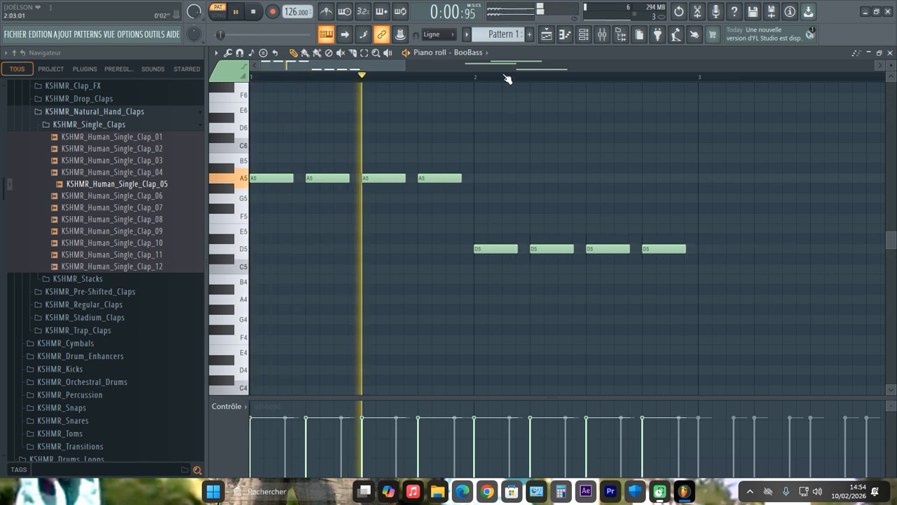
{"action": "scroll", "coordinate": [508, 79], "scroll_direction": "down", "scroll_amount": 2}
{"action": "scroll", "coordinate": [507, 79], "scroll_direction": "down", "scroll_amount": 1}
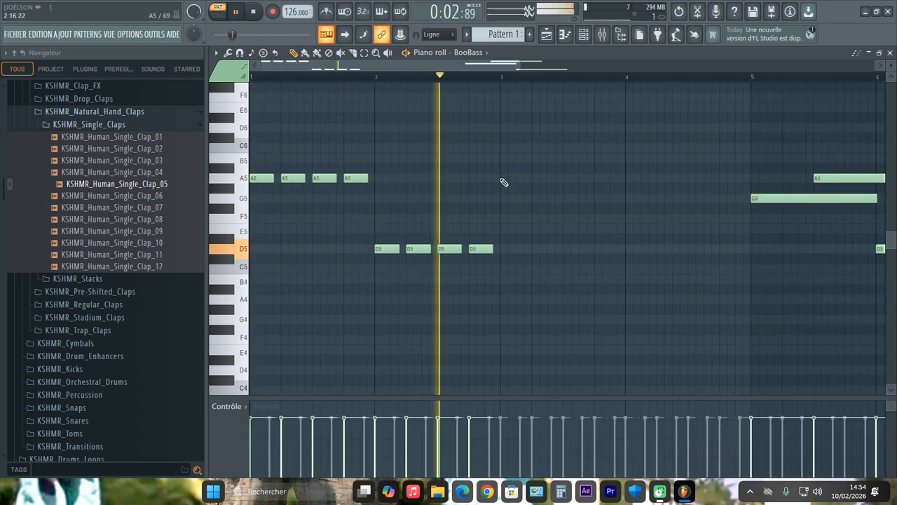
{"action": "scroll", "coordinate": [263, 79], "scroll_direction": "up", "scroll_amount": 2}
{"action": "left_click_drag", "start_coordinate": [680, 143], "coordinate": [216, 282]}
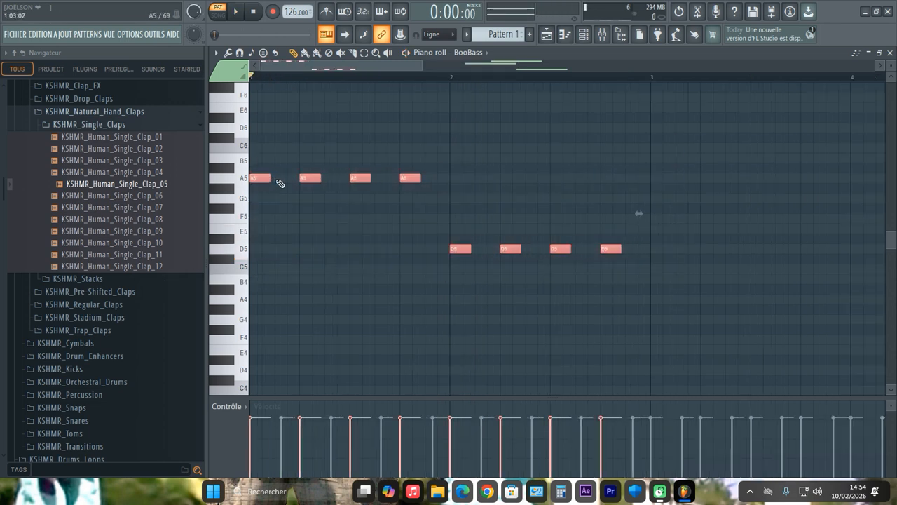
Add short in-between A5 notes in bar 1 and D5 notes in bar 2, and duplicate both bars into bars 3 and 4
{"action": "left_click", "coordinate": [331, 178]}
{"action": "key", "text": "space"}
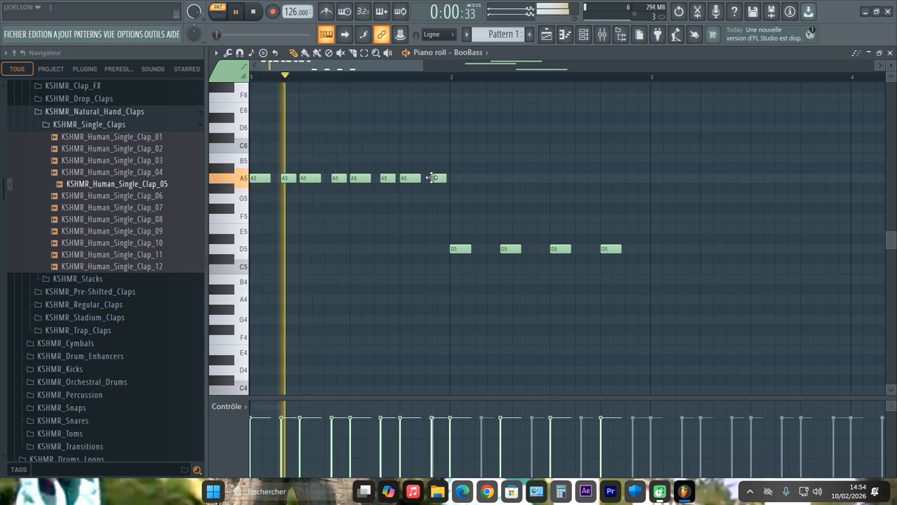
{"action": "key", "text": "space"}
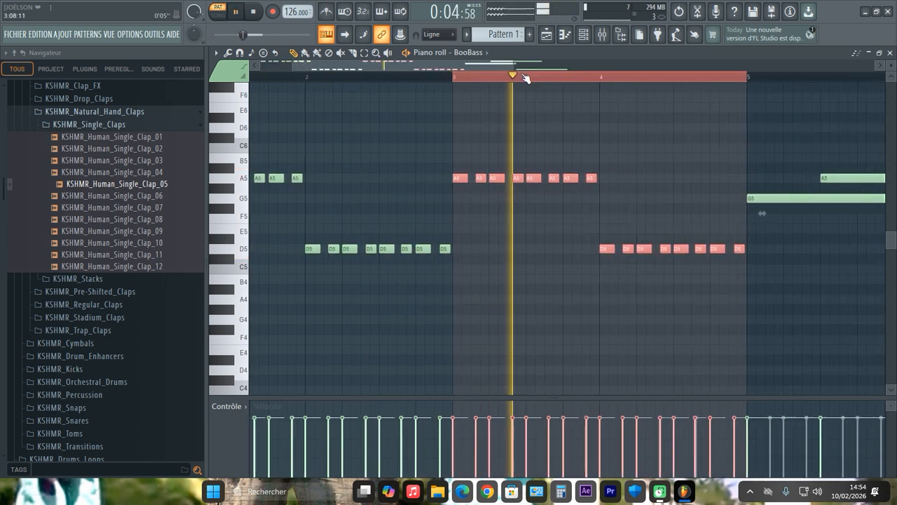
{"action": "right_click", "coordinate": [526, 77]}
Give the G5, A5 and D5 notes in bars 5 and 6 the same short rhythm and duplicate them into bars 7 and 8
{"action": "scroll", "coordinate": [526, 77], "scroll_direction": "down", "scroll_amount": 5}
{"action": "scroll", "coordinate": [539, 79], "scroll_direction": "up", "scroll_amount": 1}
{"action": "scroll", "coordinate": [541, 80], "scroll_direction": "up", "scroll_amount": 3}
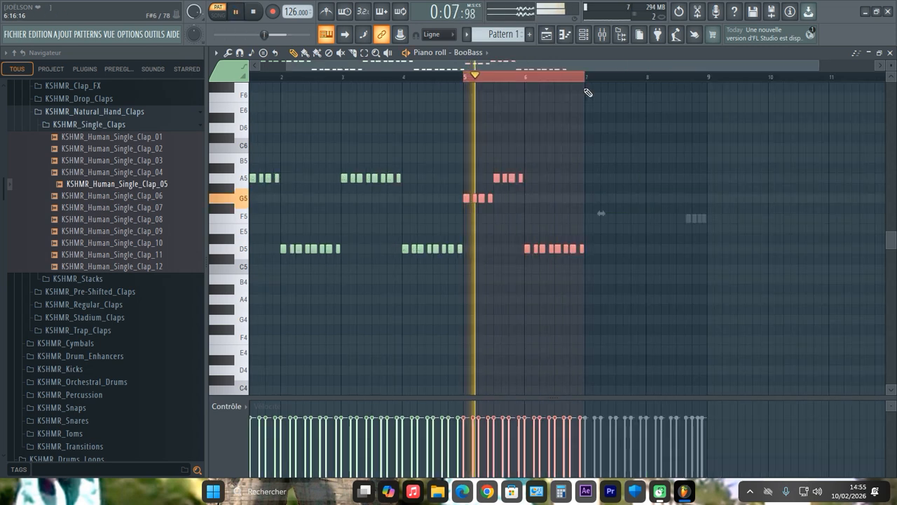
{"action": "key", "text": "ctrl+b"}
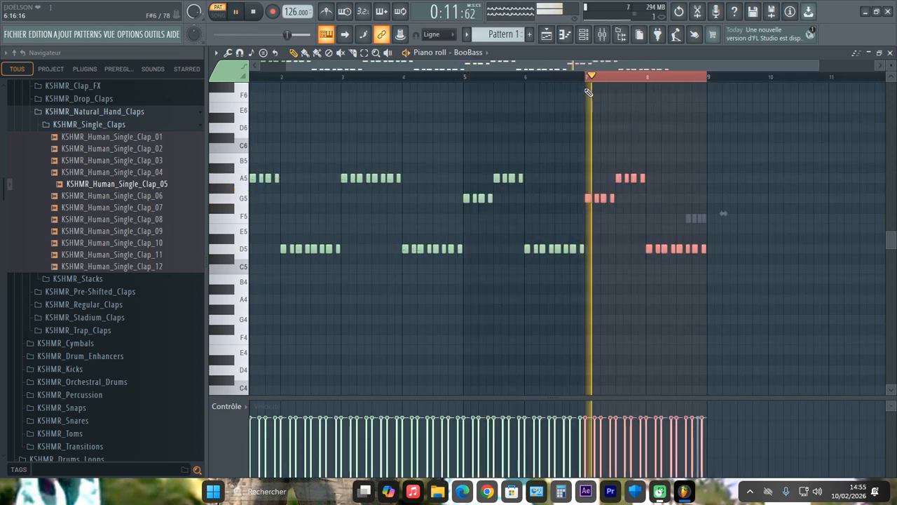
{"action": "right_click", "coordinate": [623, 78]}
{"action": "scroll", "coordinate": [623, 77], "scroll_direction": "down", "scroll_amount": 1}
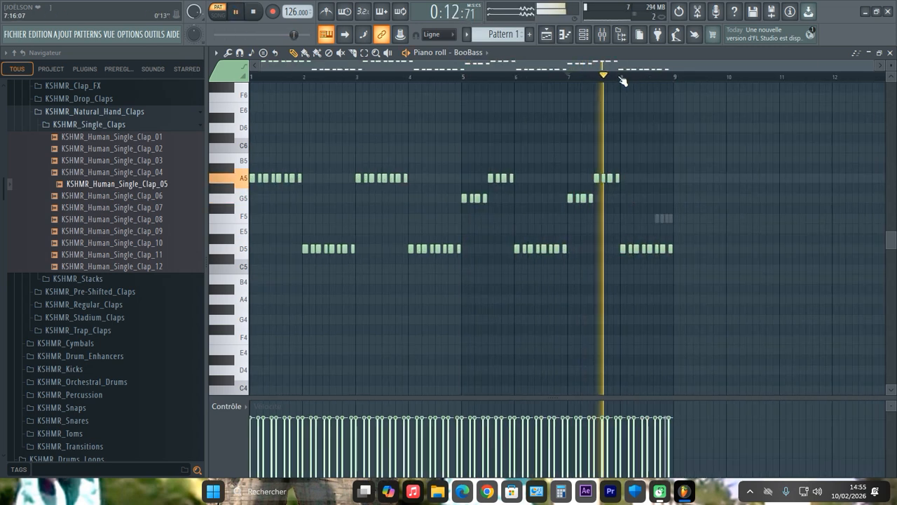
Insert a RealRick instrument below BooBass and place two short A5 notes in bar 1 and two D5 notes in bar 2
{"action": "left_click", "coordinate": [582, 40]}
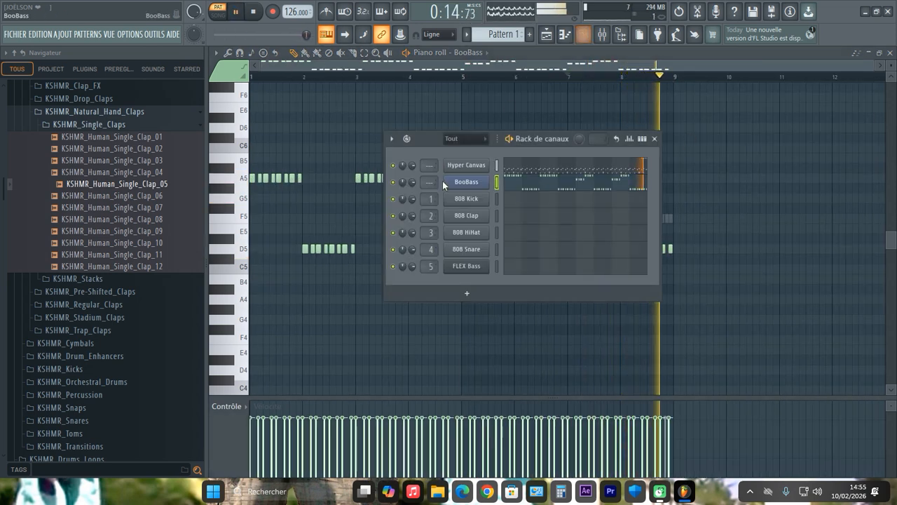
{"action": "right_click", "coordinate": [469, 200]}
{"action": "mouse_move", "coordinate": [554, 305]}
{"action": "left_click", "coordinate": [280, 36]}
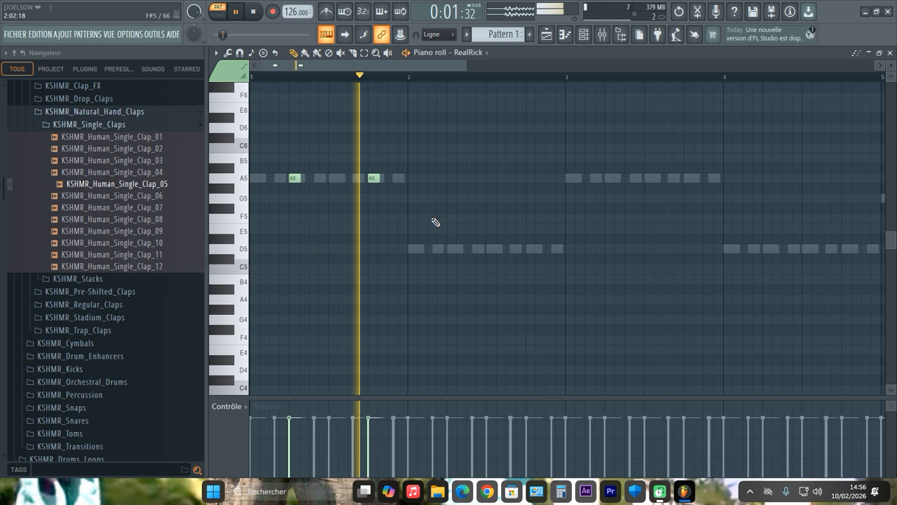
{"action": "left_click", "coordinate": [451, 248]}
{"action": "key", "text": "space"}
Stamp a Major chord on A5 as a reference, rebuild it on the first A5 note of bar 1 and erase the stamped copy
{"action": "left_click", "coordinate": [216, 52]}
{"action": "mouse_move", "coordinate": [306, 98]}
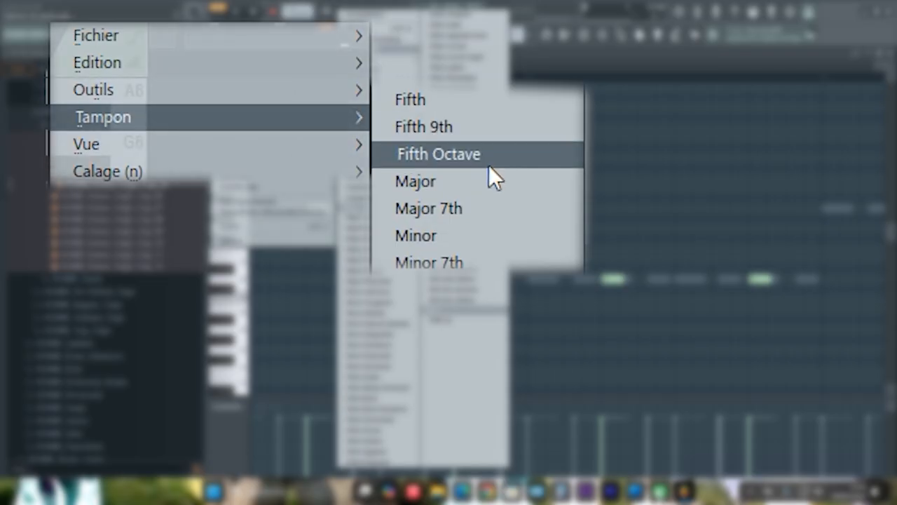
{"action": "left_click", "coordinate": [491, 183]}
{"action": "left_click", "coordinate": [365, 208]}
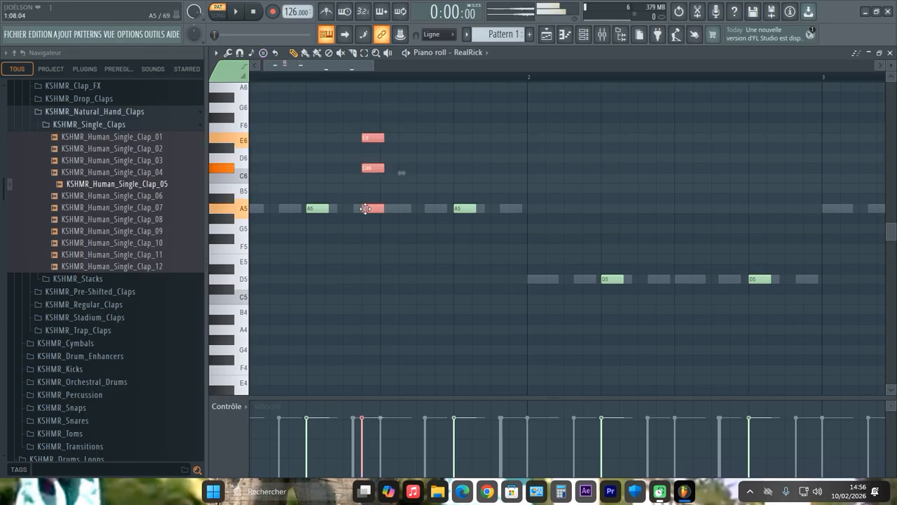
{"action": "left_click", "coordinate": [315, 142]}
{"action": "scroll", "coordinate": [350, 158], "scroll_direction": "up", "scroll_amount": 1}
{"action": "right_click", "coordinate": [382, 173]}
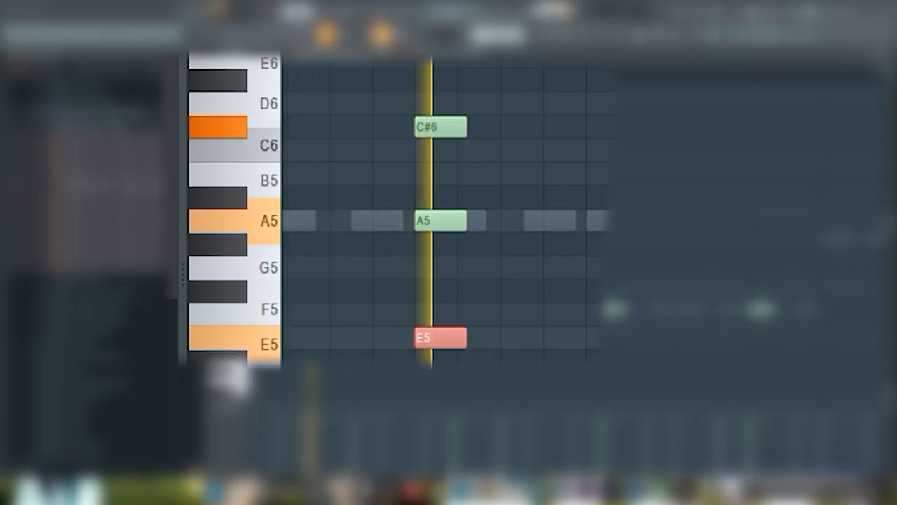
Lower the first chord's C#6 by an octave and add E5 and C#5 under the second A5 note
{"action": "key", "text": "space"}
{"action": "left_click_drag", "start_coordinate": [363, 172], "coordinate": [291, 211]}
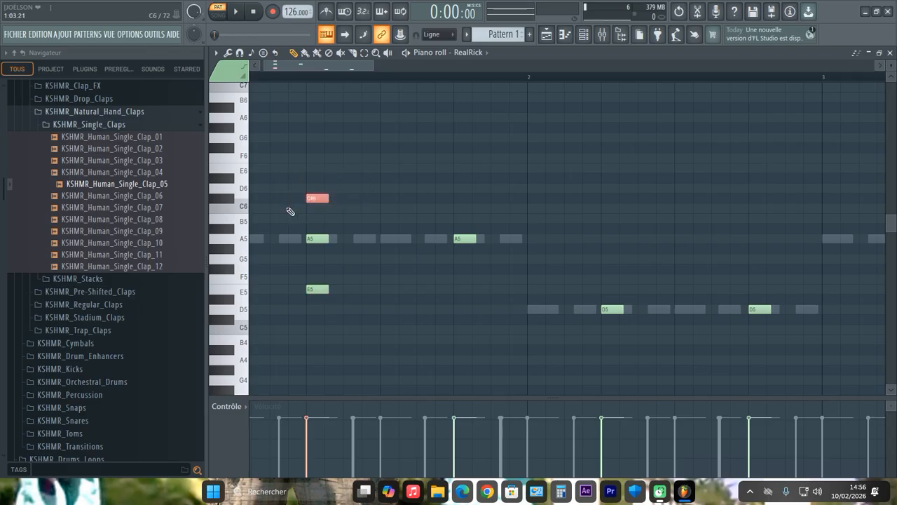
{"action": "key", "text": "ctrl+Down"}
{"action": "key", "text": "space"}
{"action": "left_click", "coordinate": [460, 228]}
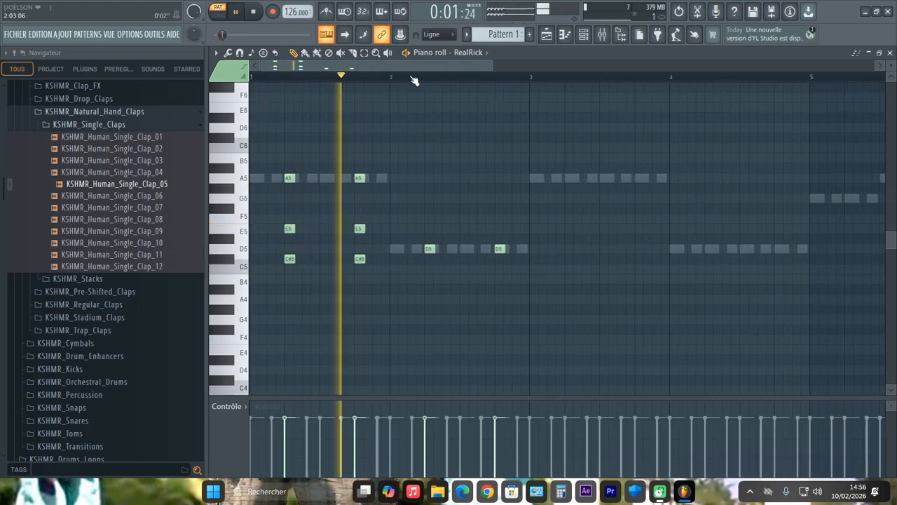
Add A4 and F#5 to both D5 notes in bar 2 to form chords
{"action": "key", "text": "space"}
{"action": "left_click", "coordinate": [437, 299]}
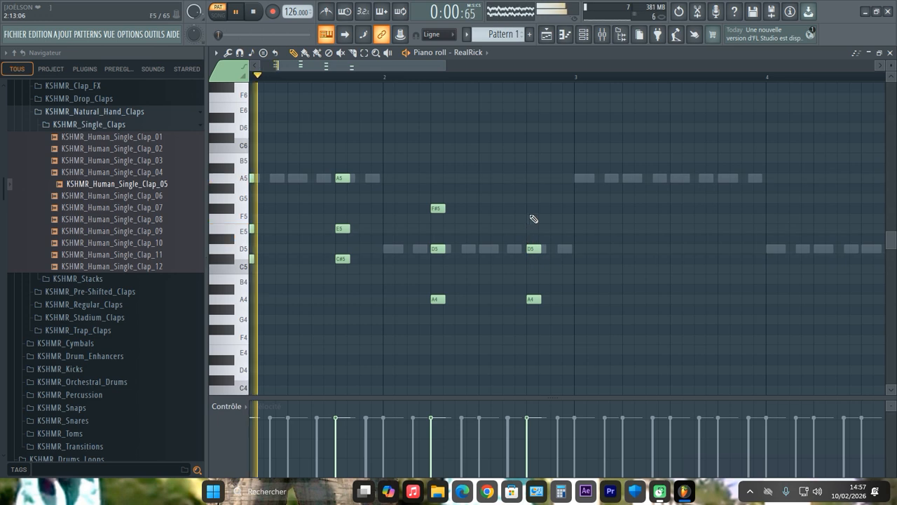
{"action": "left_click", "coordinate": [533, 209]}
Duplicate the RealRick chords of bars 1 and 2 into bars 3 and 4 and clear the selection
{"action": "scroll", "coordinate": [576, 78], "scroll_direction": "down", "scroll_amount": 3}
{"action": "key", "text": "ctrl+b"}
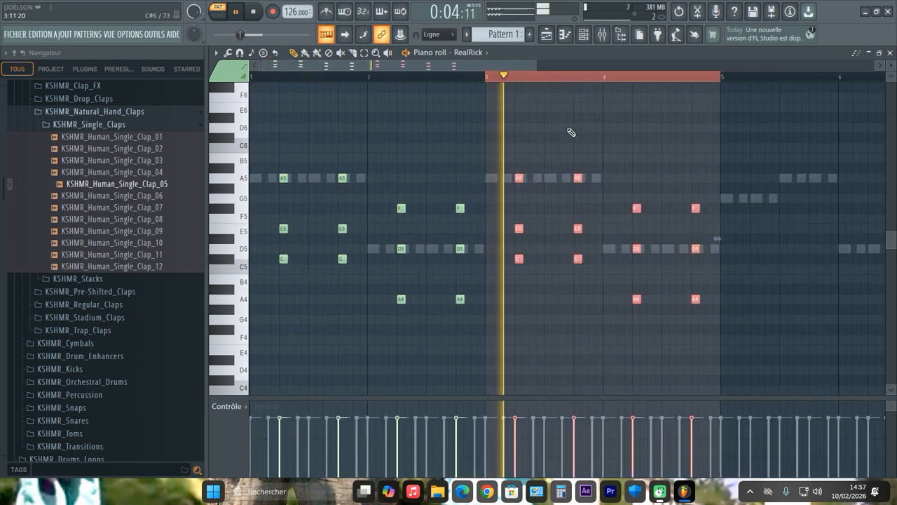
{"action": "right_click", "coordinate": [579, 78]}
{"action": "scroll", "coordinate": [579, 79], "scroll_direction": "down", "scroll_amount": 2}
{"action": "scroll", "coordinate": [579, 79], "scroll_direction": "up", "scroll_amount": 2}
{"action": "scroll", "coordinate": [579, 79], "scroll_direction": "up", "scroll_amount": 1}
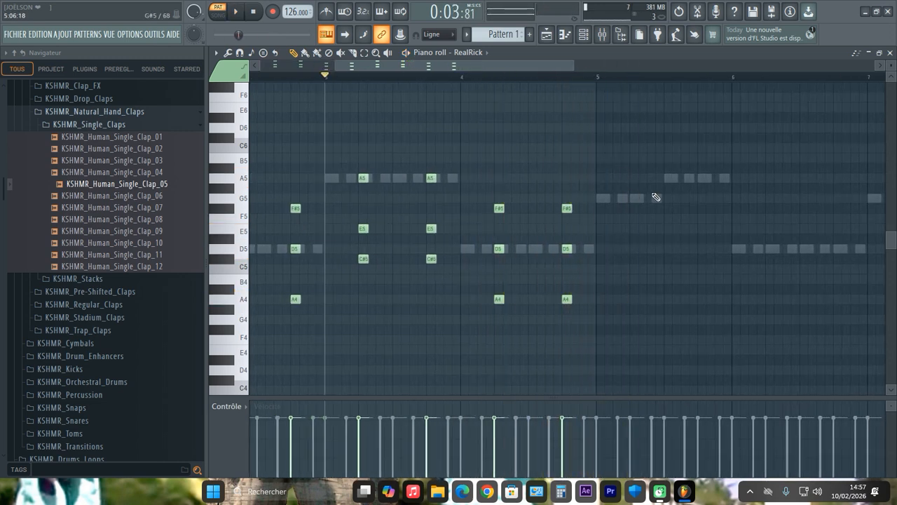
Add an A5, E5 and C#5 chord in bar 5's second half and, using the Major stamp, a G5, D5 and B4 chord in its first half
{"action": "key", "text": "space"}
{"action": "left_click", "coordinate": [703, 178]}
{"action": "left_click", "coordinate": [702, 227]}
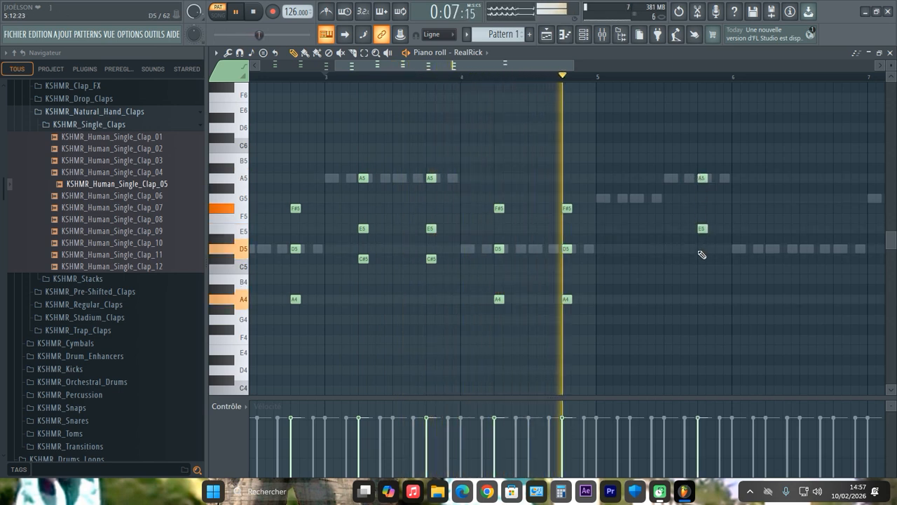
{"action": "left_click", "coordinate": [702, 258]}
{"action": "key", "text": "space"}
{"action": "key", "text": "space"}
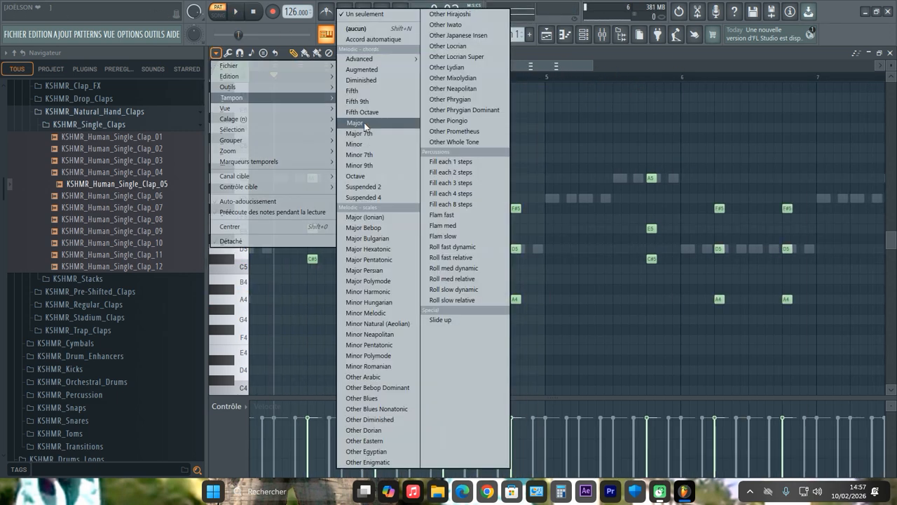
{"action": "left_click", "coordinate": [366, 129]}
{"action": "left_click", "coordinate": [583, 200]}
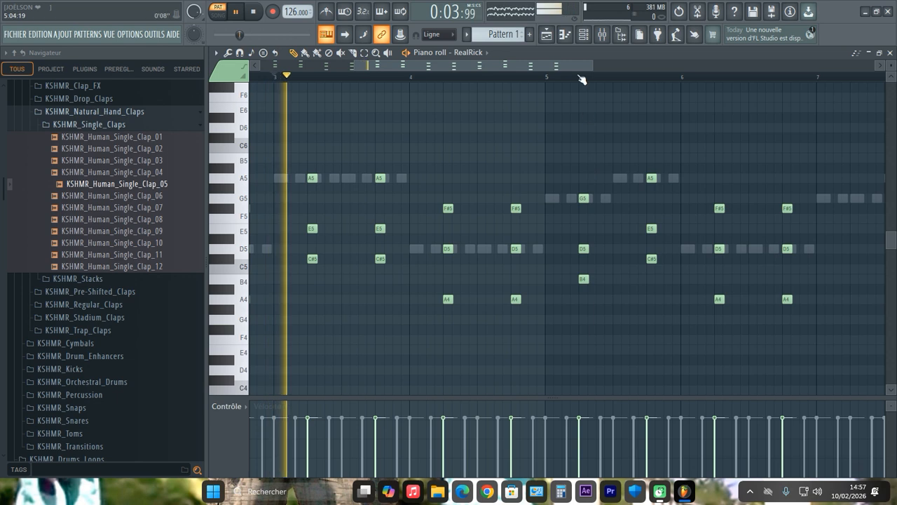
Duplicate the RealRick chords of bars 5 and 6 into bars 7 and 8 and clear the selection
{"action": "scroll", "coordinate": [582, 79], "scroll_direction": "down", "scroll_amount": 3}
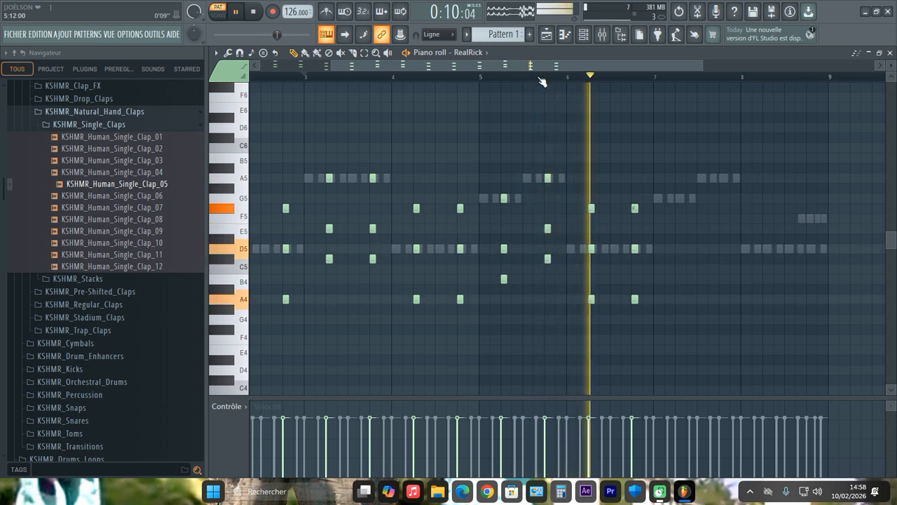
{"action": "left_click_drag", "start_coordinate": [480, 78], "coordinate": [662, 89]}
{"action": "key", "text": "ctrl+b"}
{"action": "left_click", "coordinate": [689, 77], "text": "ctrl"}
Select all RealRick chords in the eight bars and place a copy of each slightly before the original
{"action": "scroll", "coordinate": [686, 77], "scroll_direction": "down", "scroll_amount": 4}
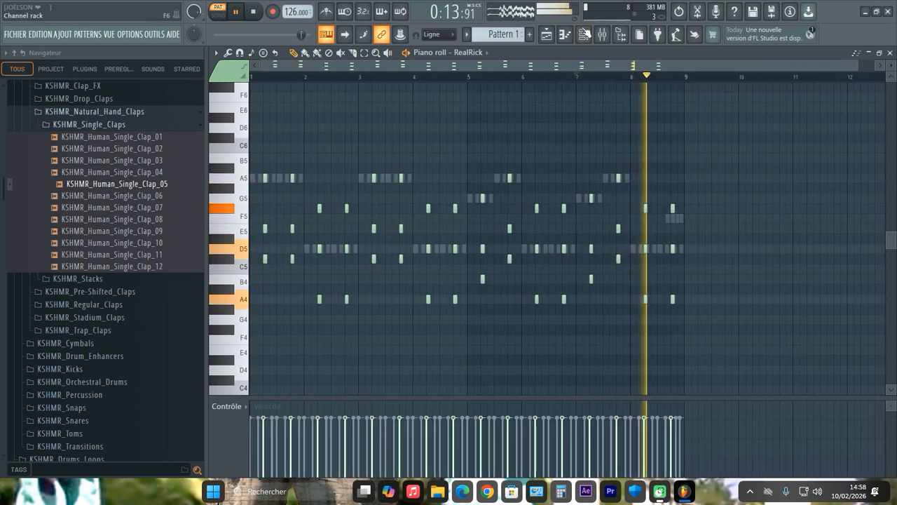
{"action": "left_click", "coordinate": [584, 33]}
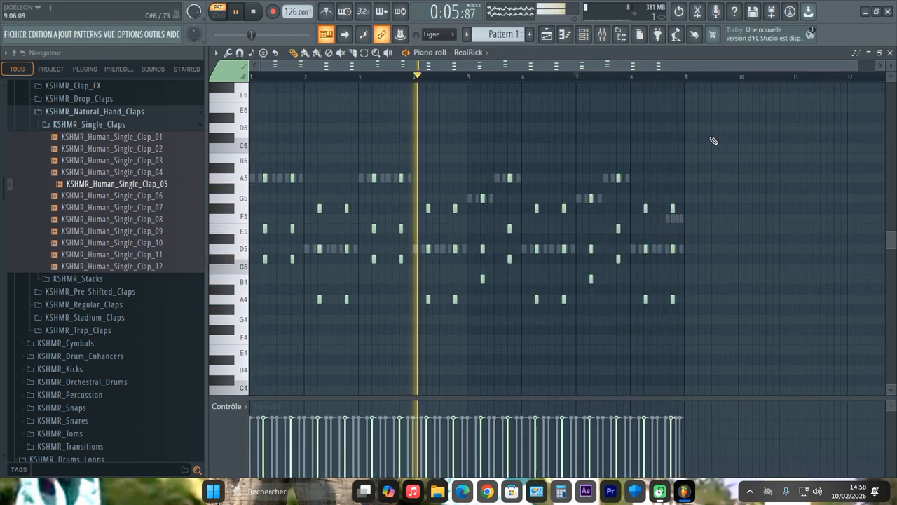
{"action": "left_click_drag", "start_coordinate": [725, 134], "coordinate": [480, 243]}
{"action": "left_click_drag", "start_coordinate": [389, 269], "coordinate": [251, 303]}
{"action": "scroll", "coordinate": [267, 80], "scroll_direction": "up", "scroll_amount": 3}
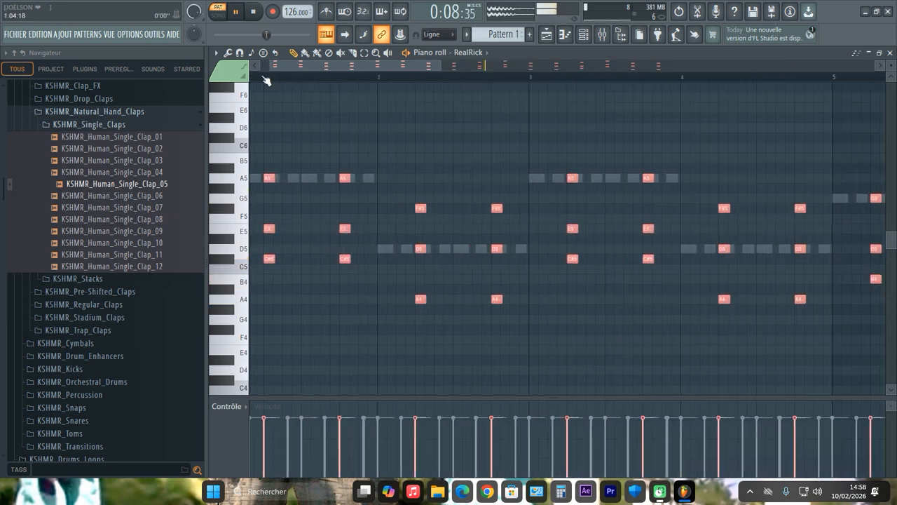
{"action": "scroll", "coordinate": [271, 66], "scroll_direction": "up", "scroll_amount": 2}
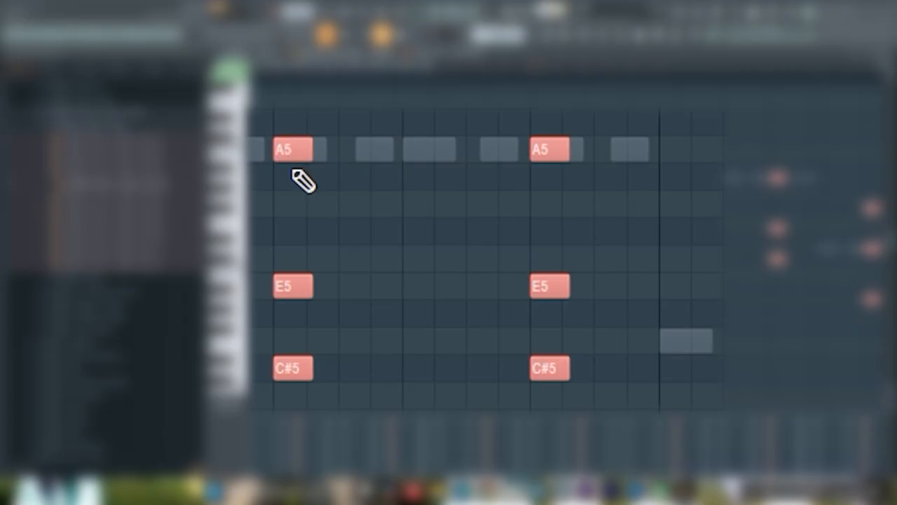
{"action": "left_click_drag", "start_coordinate": [295, 142], "coordinate": [229, 155], "text": "shift"}
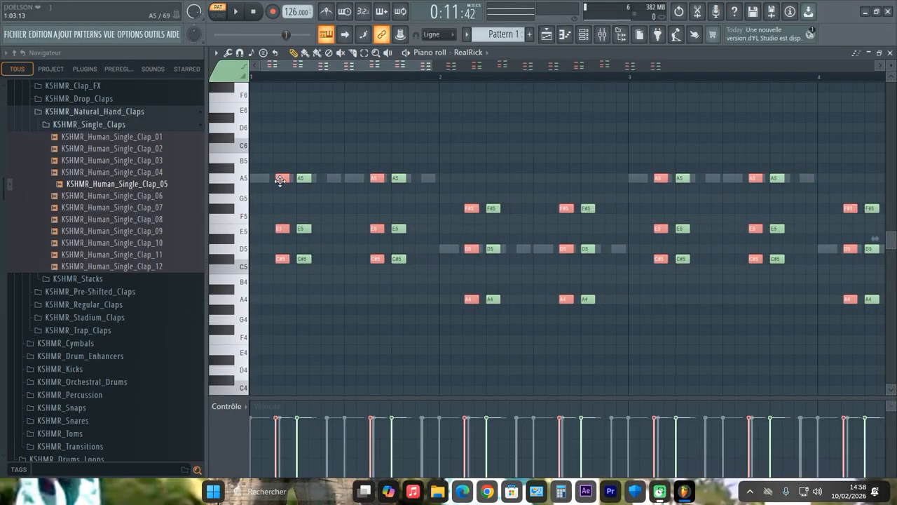
Shorten the copied chords to brief stabs ahead of the longer originals and play the result
{"action": "scroll", "coordinate": [275, 76], "scroll_direction": "up", "scroll_amount": 3}
{"action": "left_click_drag", "start_coordinate": [297, 66], "coordinate": [277, 65]}
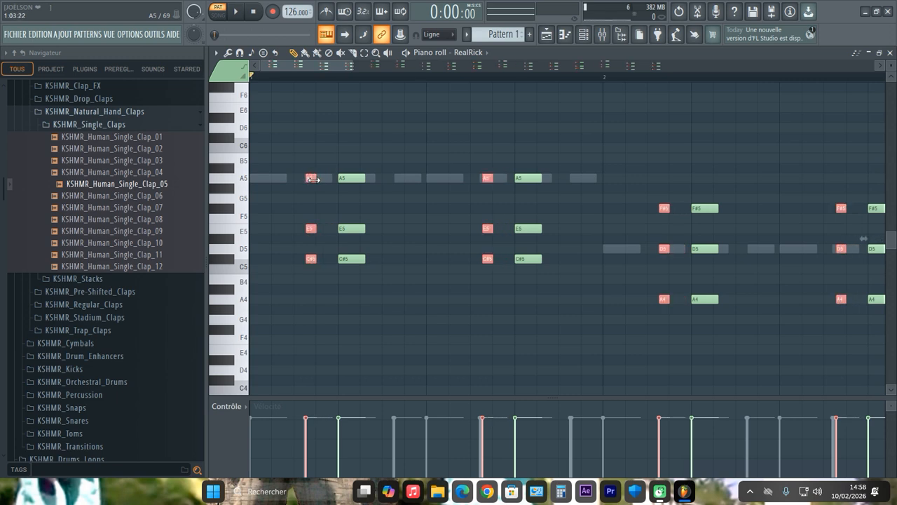
{"action": "scroll", "coordinate": [361, 79], "scroll_direction": "down", "scroll_amount": 2}
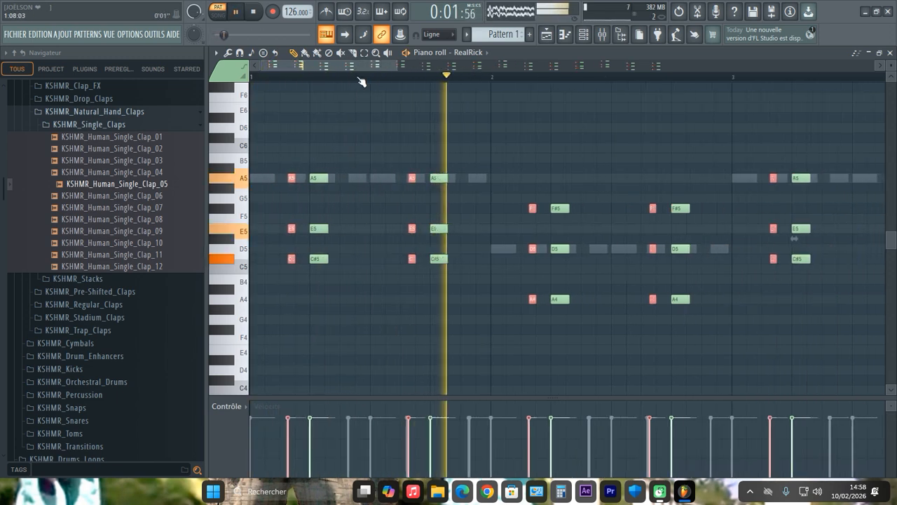
Insert an Electric 60s Guitar channel and write short two-note stabs, starting with A5 and E5, after the RealRick chords across all eight bars
{"action": "right_click", "coordinate": [296, 208]}
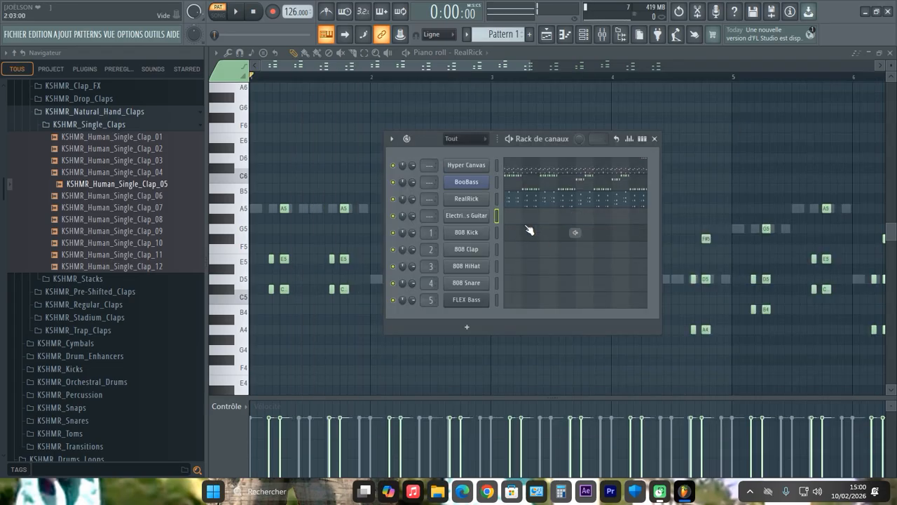
{"action": "left_click", "coordinate": [524, 221]}
{"action": "left_click", "coordinate": [338, 209]}
{"action": "left_click", "coordinate": [338, 259]}
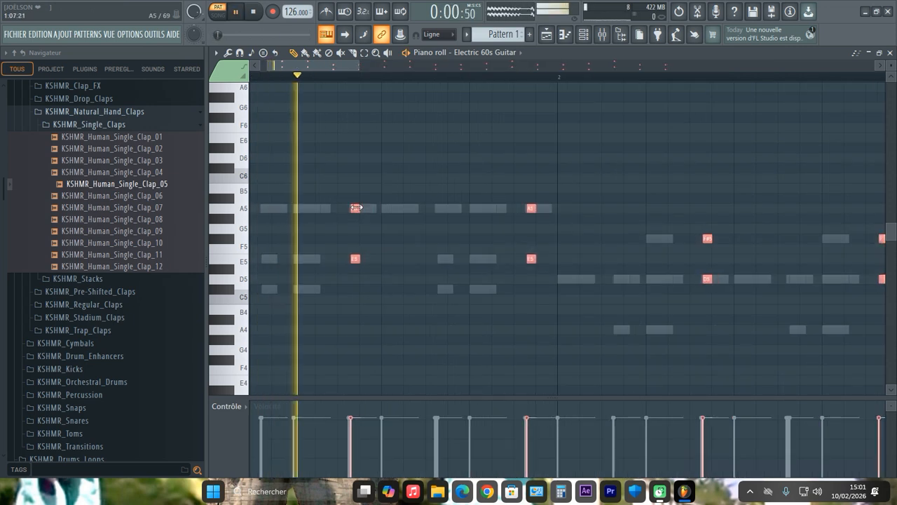
{"action": "scroll", "coordinate": [386, 85], "scroll_direction": "down", "scroll_amount": 2}
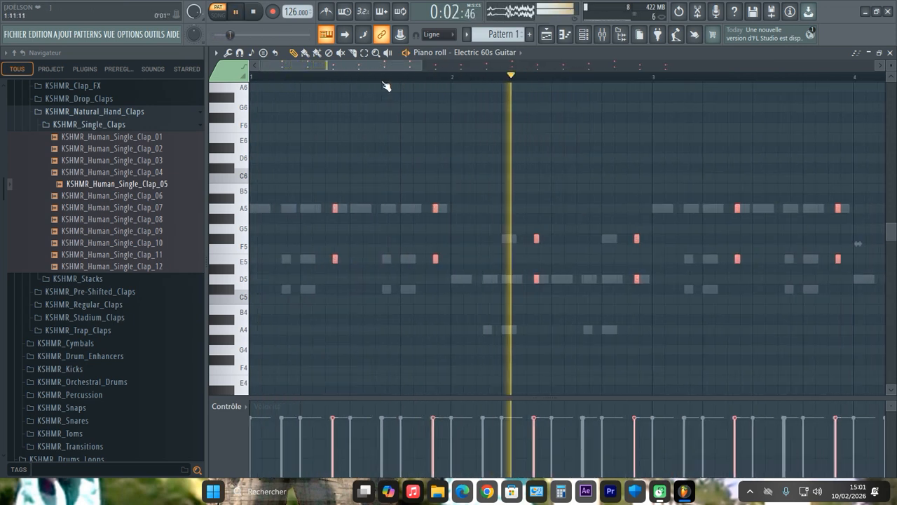
{"action": "scroll", "coordinate": [385, 86], "scroll_direction": "down", "scroll_amount": 3}
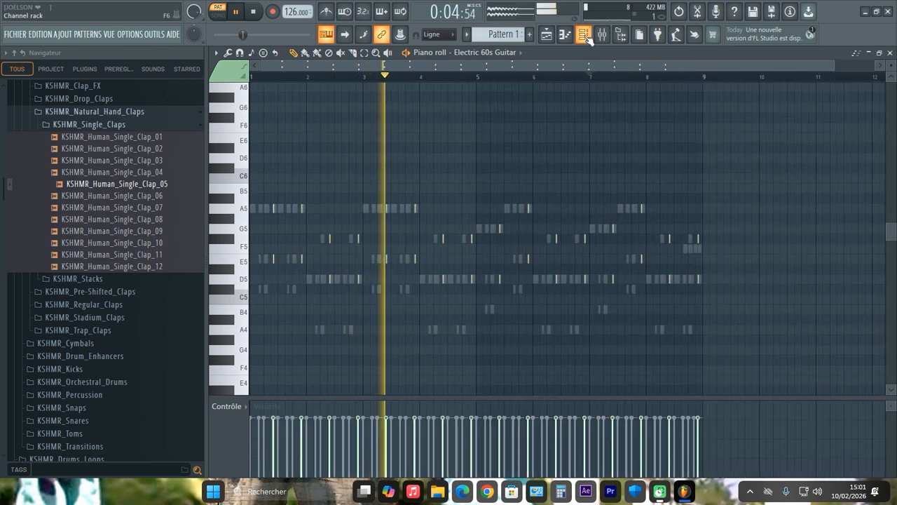
Insert a Purity instrument channel directly above the 808 Kick channel
{"action": "left_click", "coordinate": [584, 35]}
{"action": "left_click", "coordinate": [481, 199]}
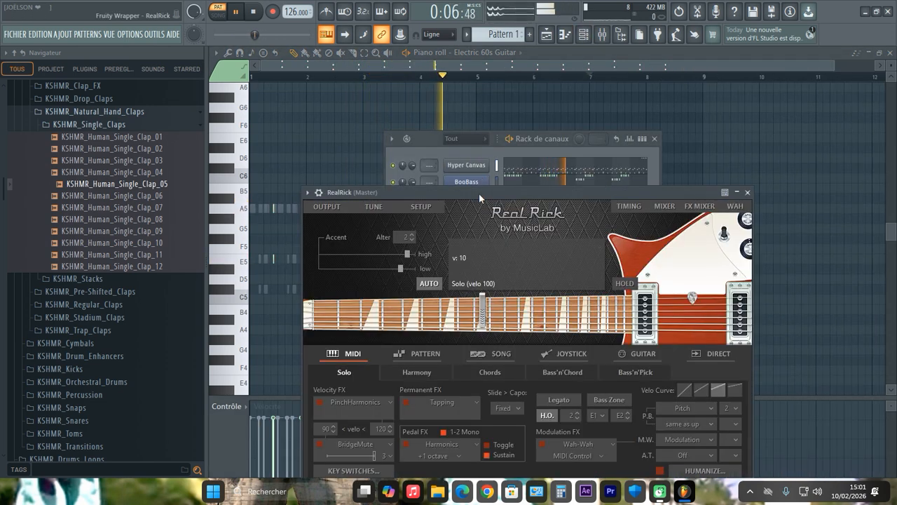
{"action": "left_click", "coordinate": [481, 198]}
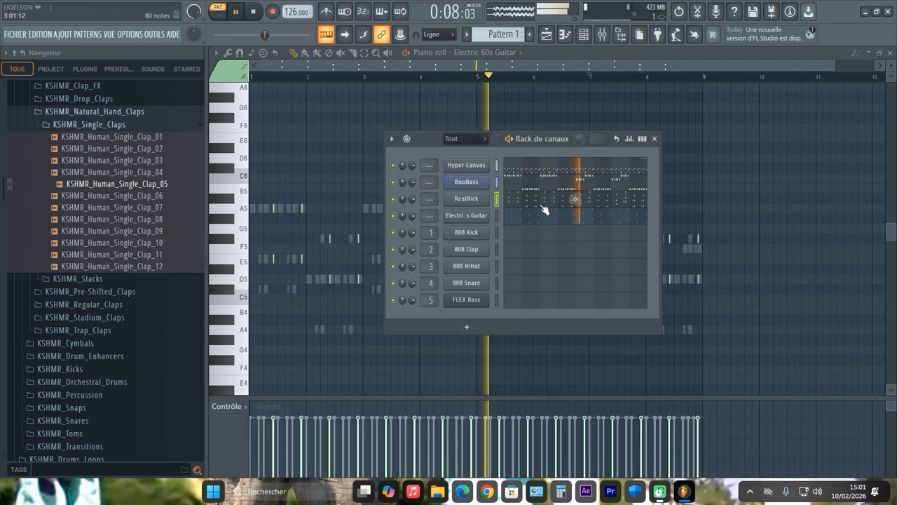
{"action": "right_click", "coordinate": [471, 235]}
{"action": "mouse_move", "coordinate": [577, 339]}
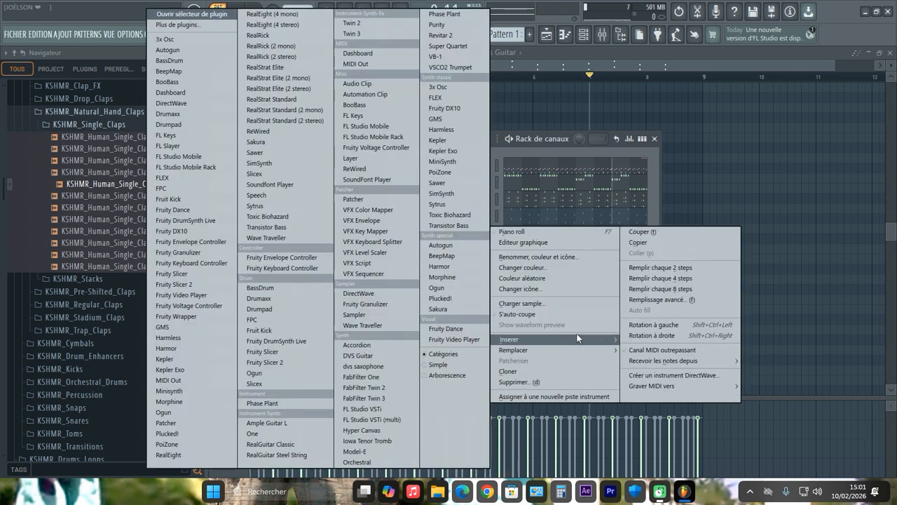
{"action": "left_click", "coordinate": [438, 25]}
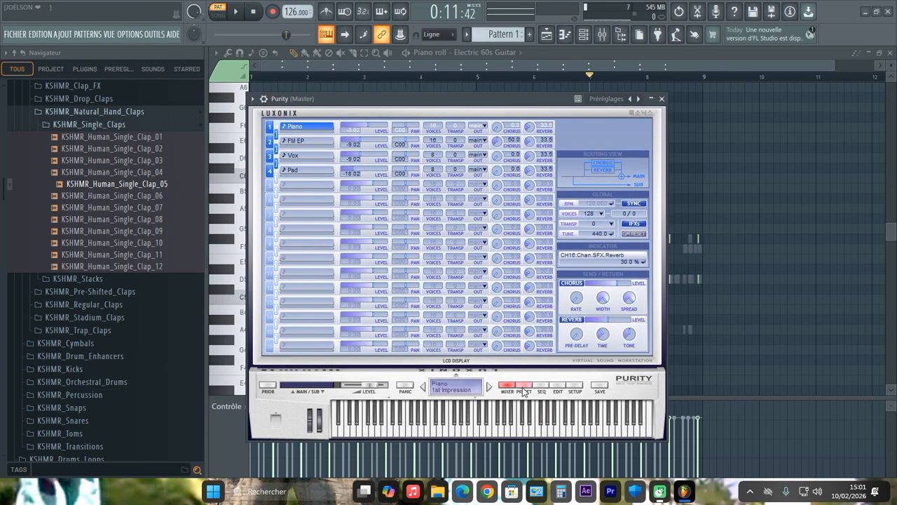
Open Purity's preset bank and load an instrument sound from its list
{"action": "left_click", "coordinate": [524, 387]}
{"action": "left_click", "coordinate": [612, 136]}
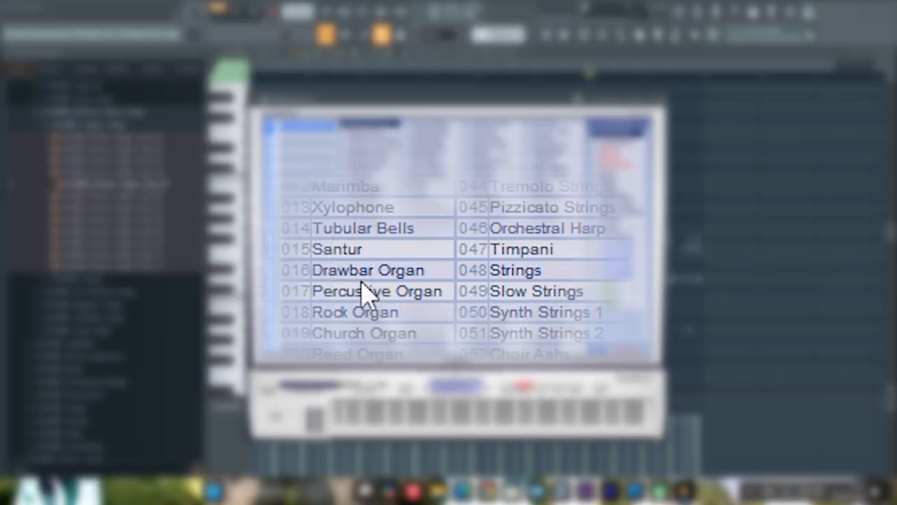
{"action": "left_click", "coordinate": [369, 248]}
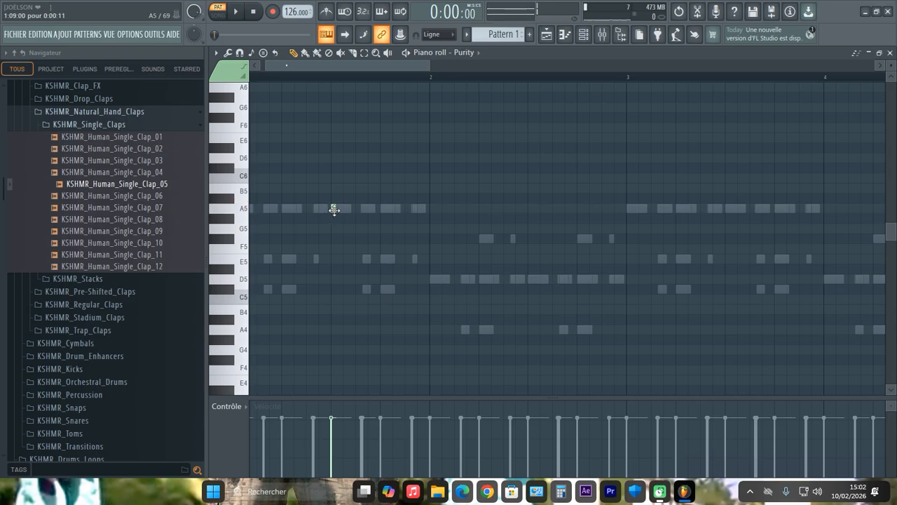
Write short Purity chords mid-bar, A5, E5 and C#5 in bar 1 and A5, F#5 and D5 in bar 2, and repeat them through bar 8
{"action": "left_click", "coordinate": [334, 209]}
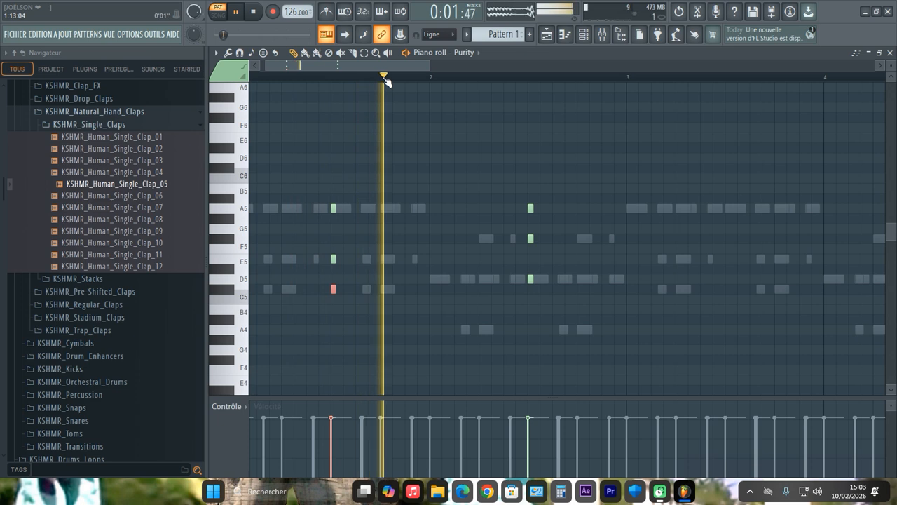
{"action": "scroll", "coordinate": [387, 79], "scroll_direction": "down", "scroll_amount": 2}
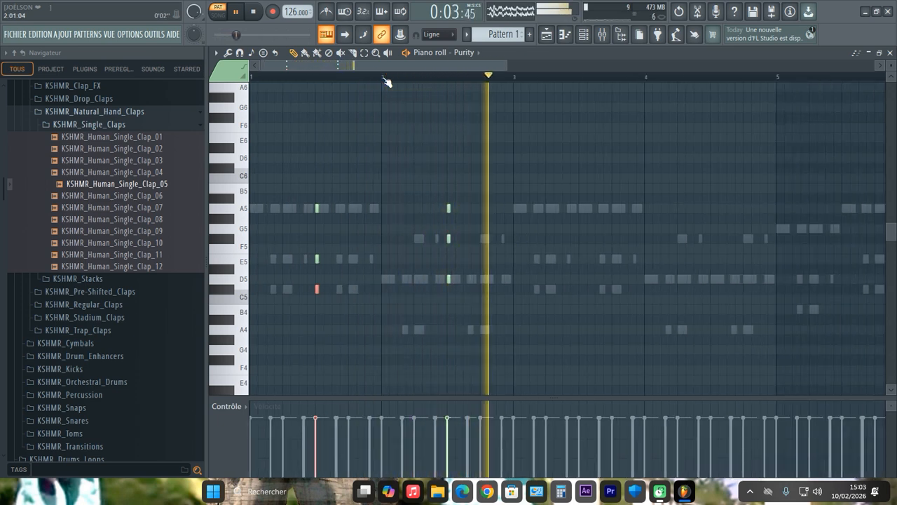
{"action": "scroll", "coordinate": [386, 82], "scroll_direction": "down", "scroll_amount": 2}
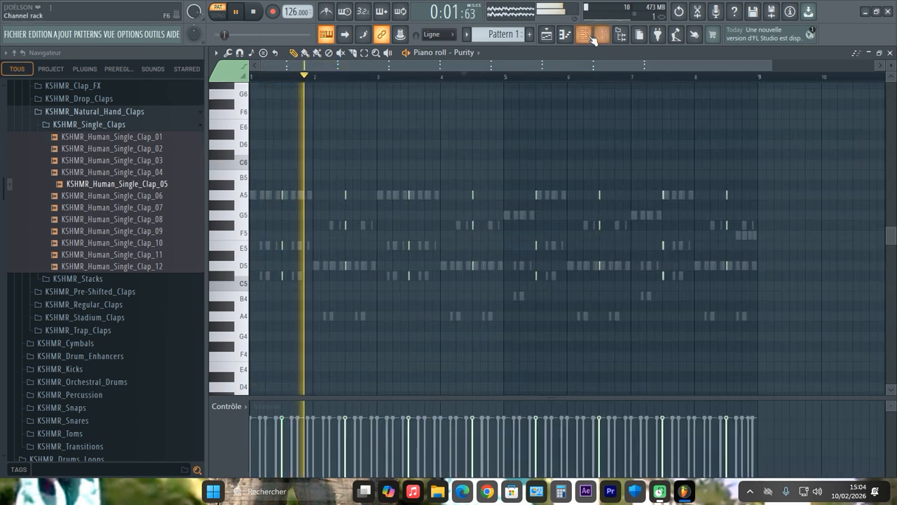
Open the Hyper Canvas part in the piano roll and examine its percussion notes
{"action": "left_click", "coordinate": [592, 39]}
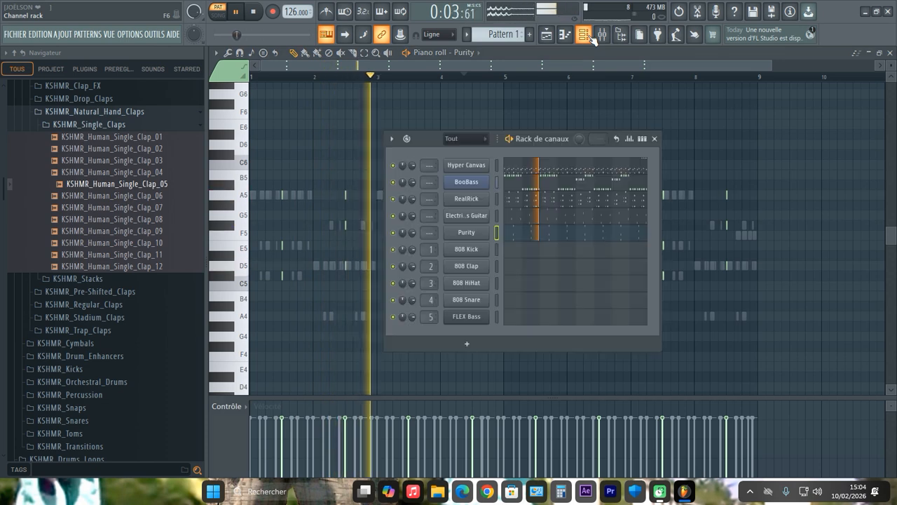
{"action": "left_click", "coordinate": [537, 168]}
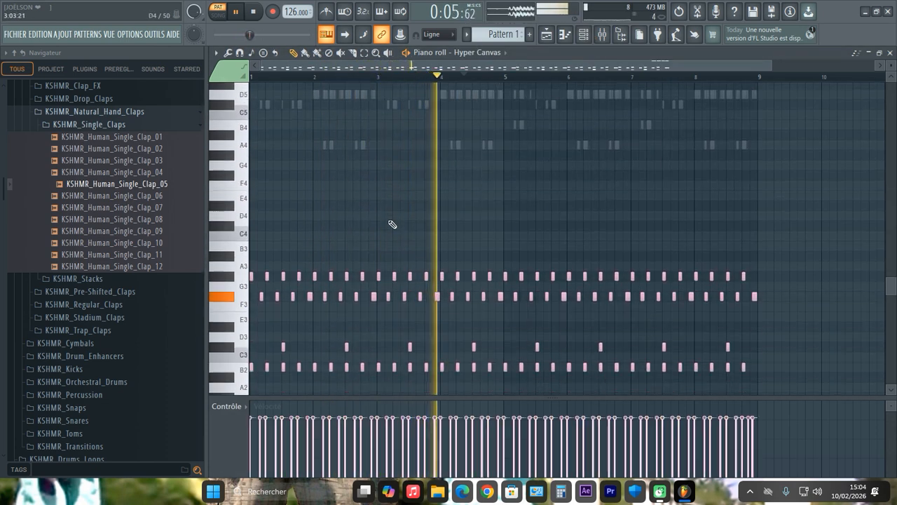
{"action": "scroll", "coordinate": [393, 225], "scroll_direction": "down", "scroll_amount": 5}
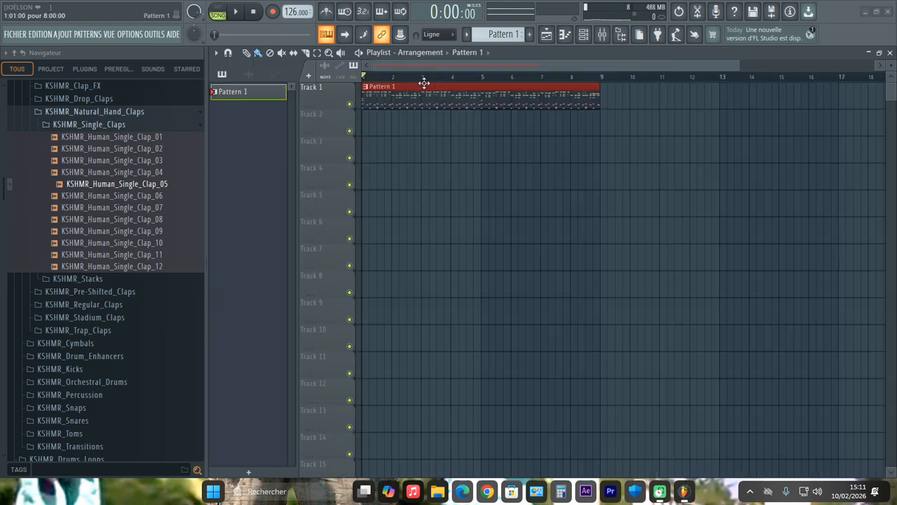
Play the song arrangement from the start and listen through Pattern 1 on Track 1
{"action": "scroll", "coordinate": [423, 66], "scroll_direction": "up", "scroll_amount": 2}
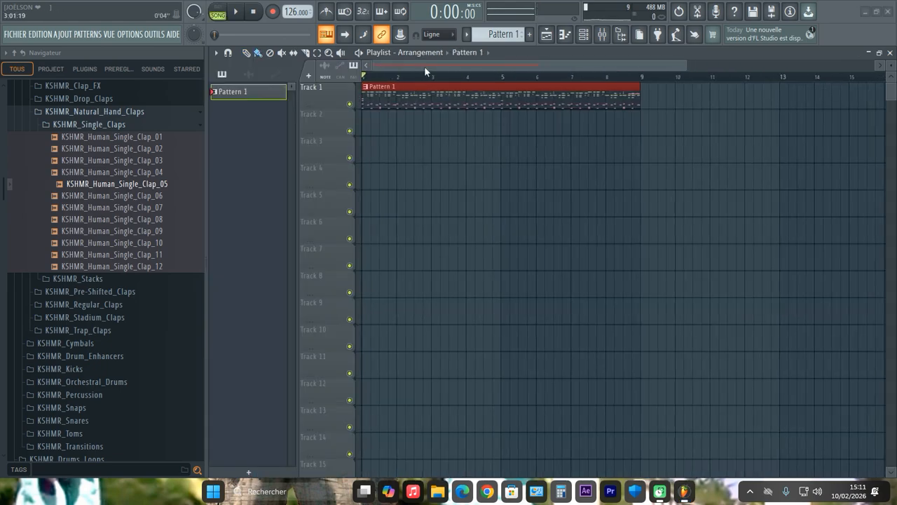
{"action": "key", "text": "space"}
{"action": "scroll", "coordinate": [438, 97], "scroll_direction": "up", "scroll_amount": 2}
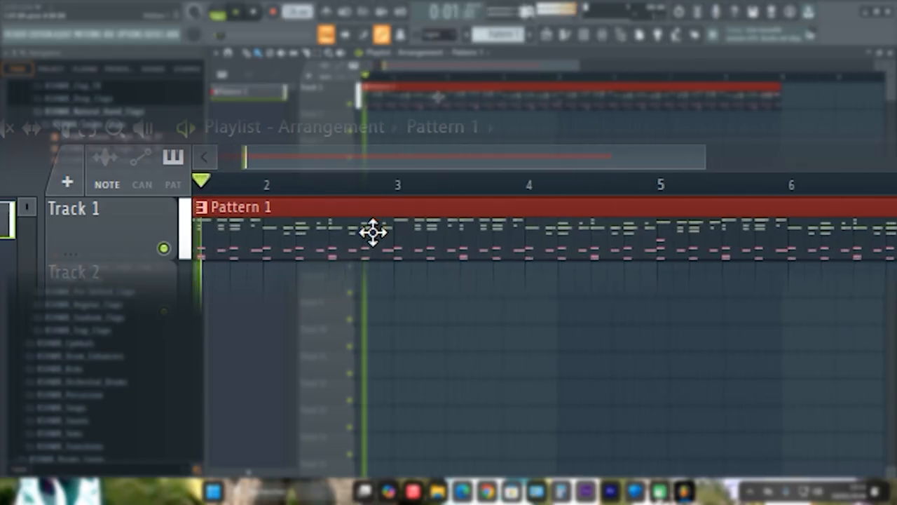
{"action": "left_click", "coordinate": [432, 132]}
{"action": "scroll", "coordinate": [817, 187], "scroll_direction": "down", "scroll_amount": 1}
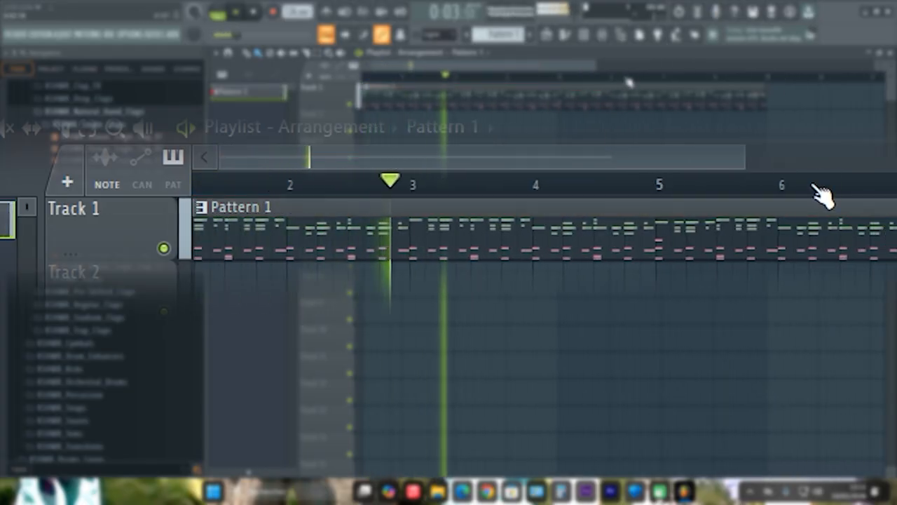
{"action": "scroll", "coordinate": [821, 195], "scroll_direction": "down", "scroll_amount": 3}
{"action": "scroll", "coordinate": [540, 189], "scroll_direction": "up", "scroll_amount": 3}
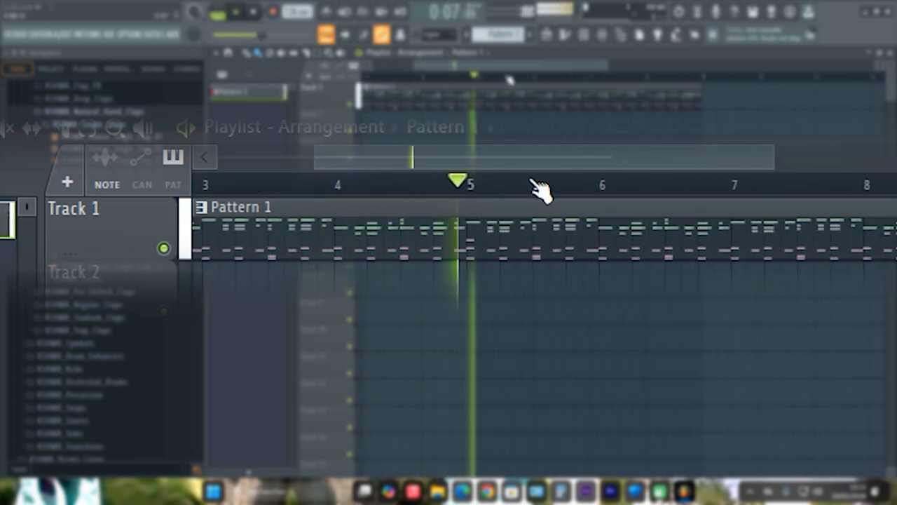
{"action": "scroll", "coordinate": [540, 188], "scroll_direction": "down", "scroll_amount": 2}
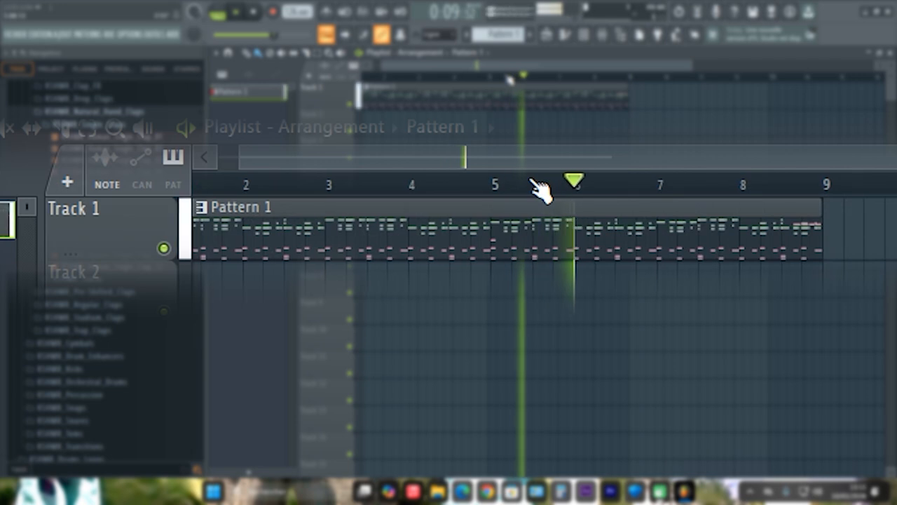
{"action": "scroll", "coordinate": [540, 188], "scroll_direction": "down", "scroll_amount": 2}
{"action": "scroll", "coordinate": [709, 195], "scroll_direction": "up", "scroll_amount": 4}
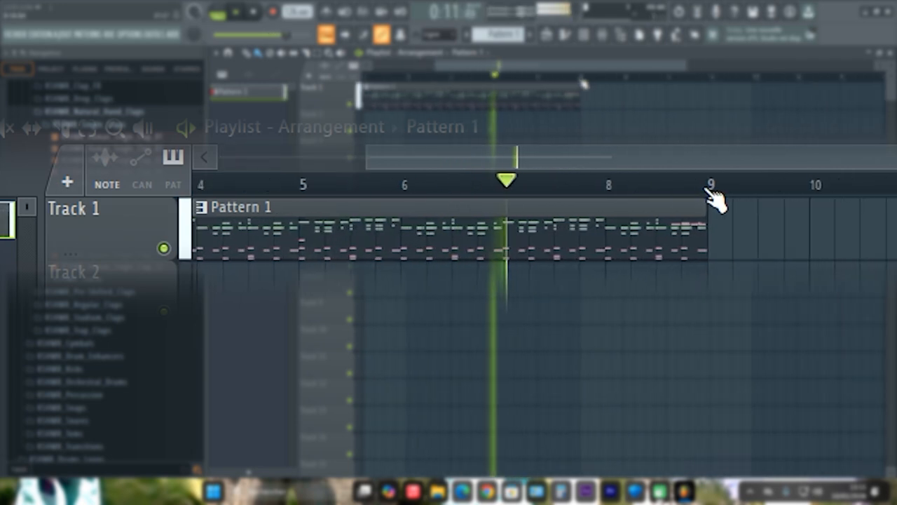
{"action": "scroll", "coordinate": [711, 193], "scroll_direction": "down", "scroll_amount": 3}
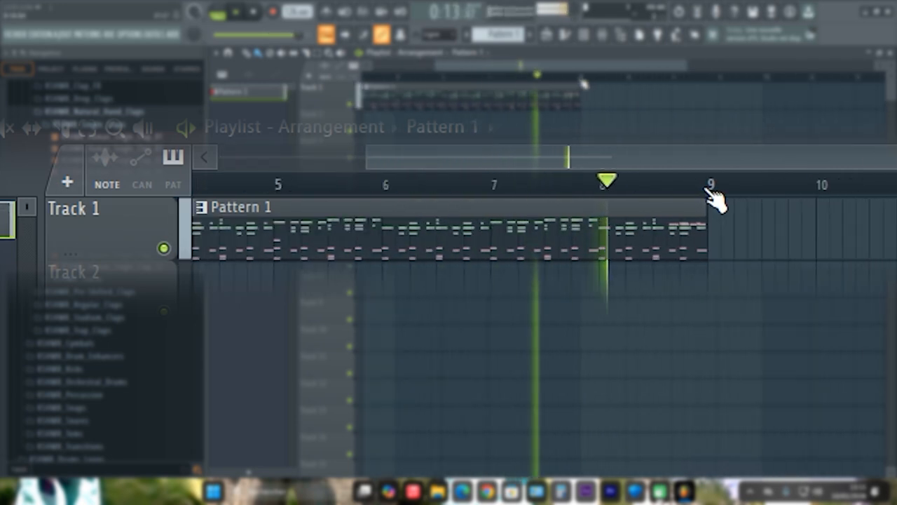
{"action": "scroll", "coordinate": [713, 200], "scroll_direction": "down", "scroll_amount": 4}
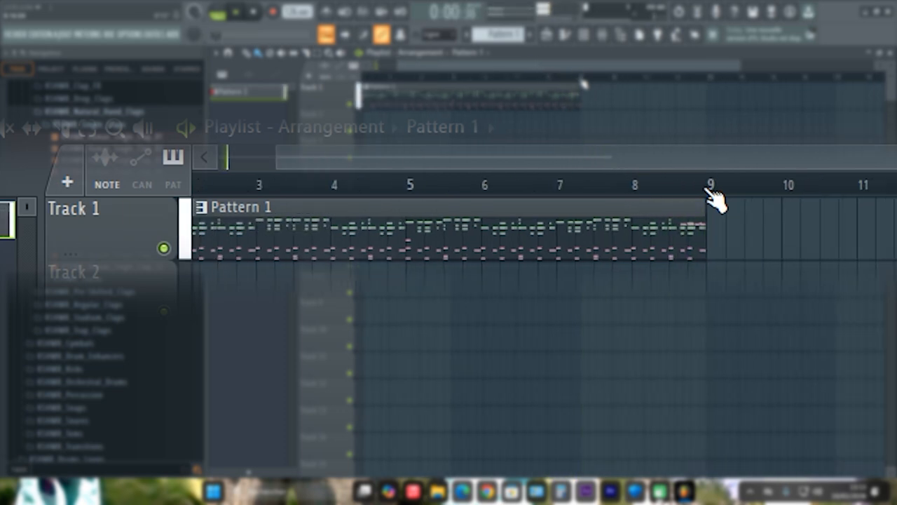